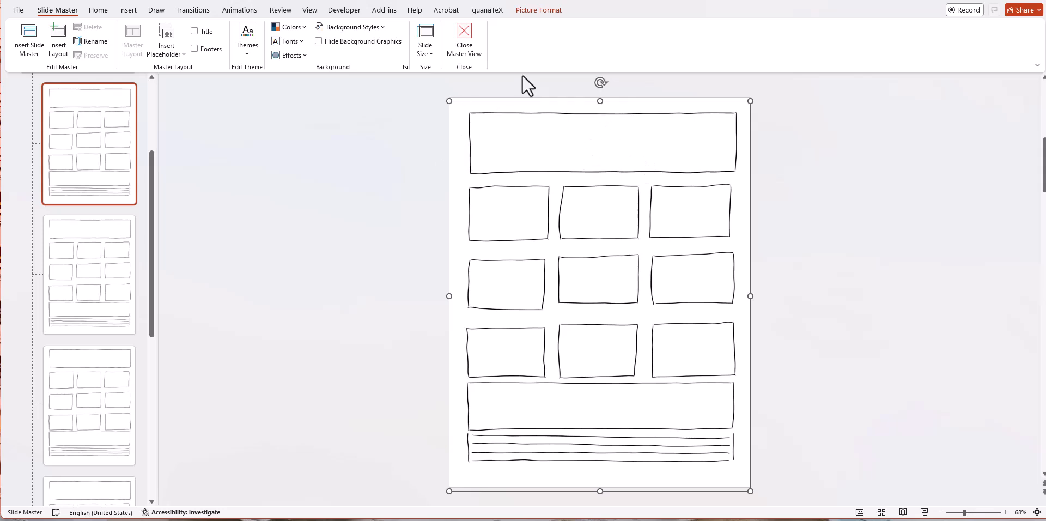
{"action": "left_click", "coordinate": [548, 11]}
{"action": "left_click", "coordinate": [919, 38]}
{"action": "left_click", "coordinate": [803, 115]}
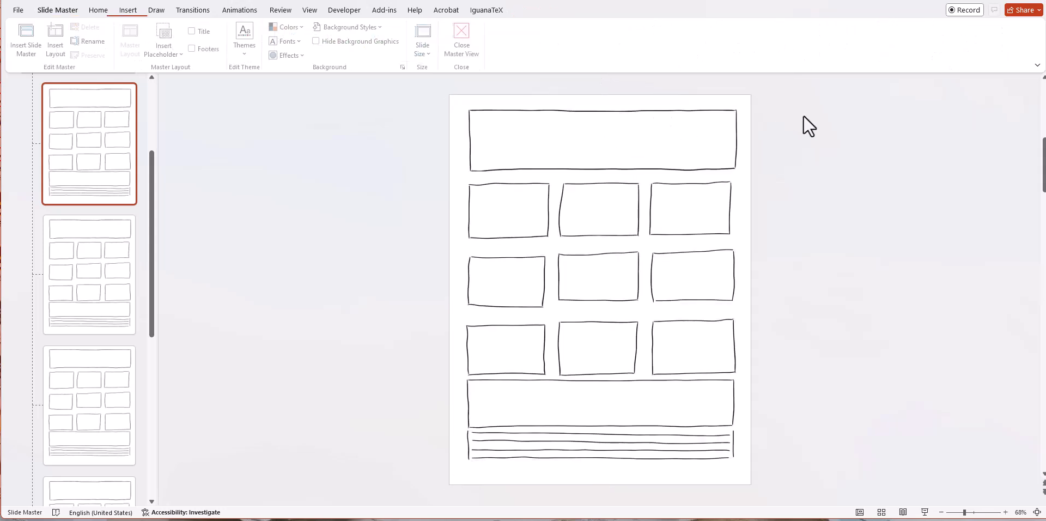
- Draw a full-width rectangle about 2.42" tall and 8.5" wide over the template's header box on the layout
{"action": "left_click", "coordinate": [129, 12]}
{"action": "left_click", "coordinate": [218, 37]}
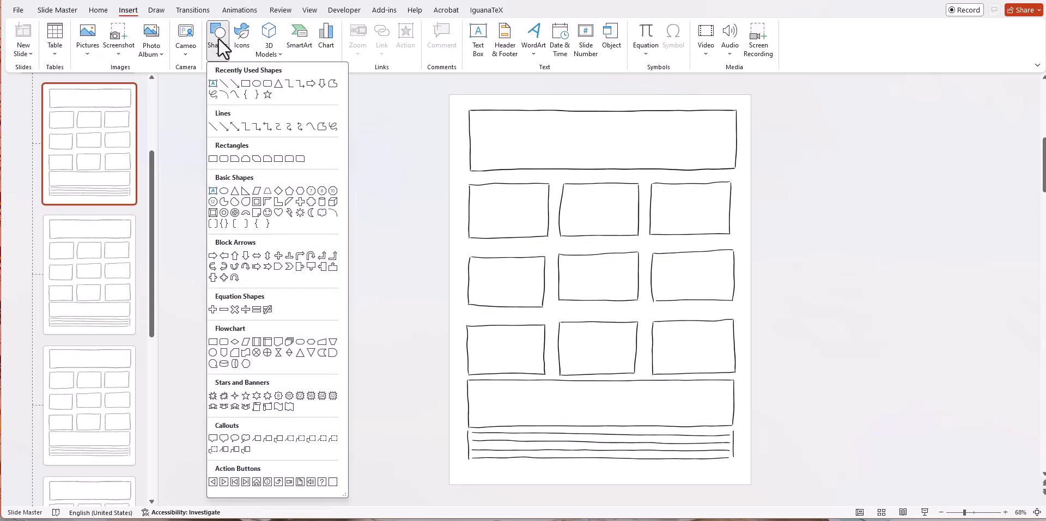
{"action": "left_click", "coordinate": [241, 88]}
{"action": "left_click_drag", "start_coordinate": [448, 100], "coordinate": [751, 188]}
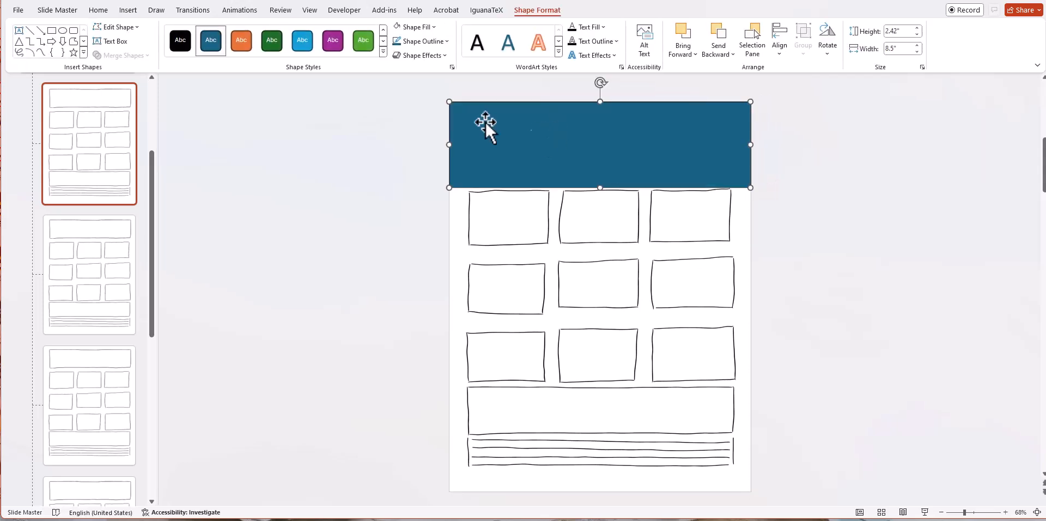
- Fill the header rectangle with white and remove its outline
{"action": "left_click", "coordinate": [412, 27]}
{"action": "left_click", "coordinate": [397, 79]}
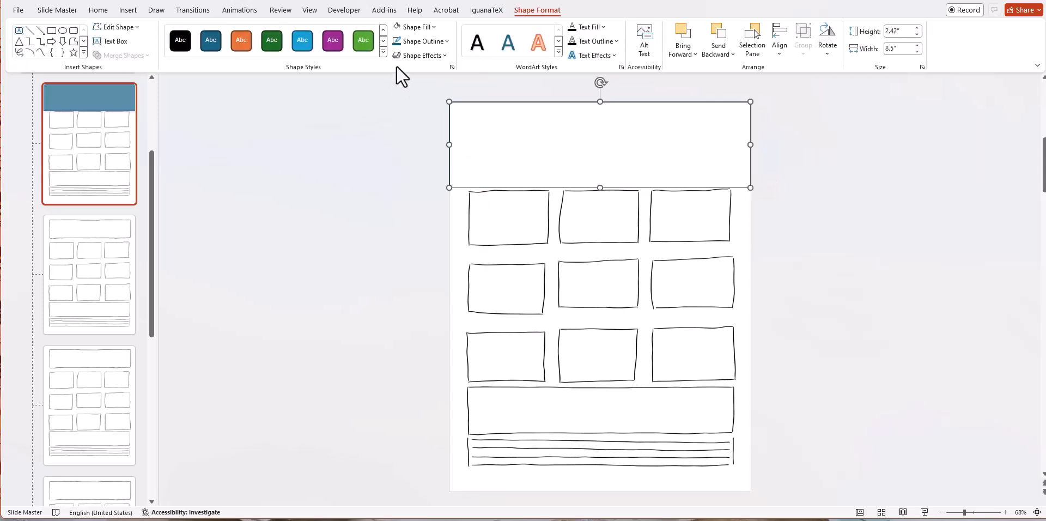
{"action": "left_click", "coordinate": [419, 42]}
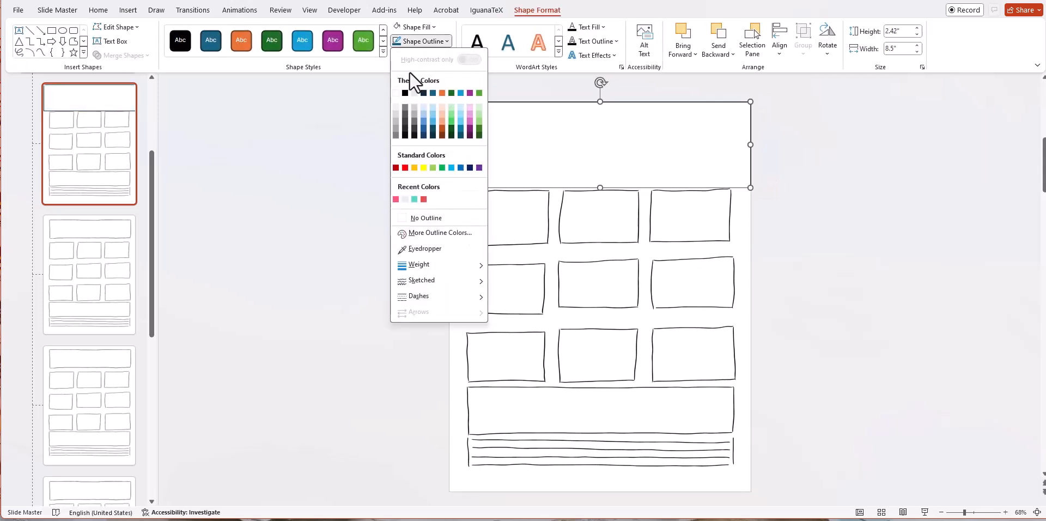
{"action": "left_click", "coordinate": [404, 217]}
{"action": "left_click", "coordinate": [760, 211]}
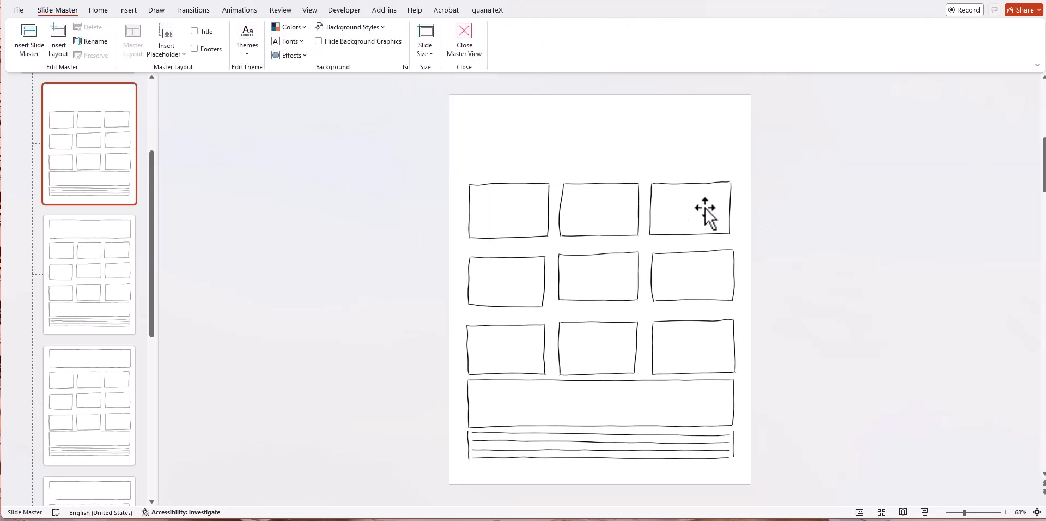
- Leave the slide master to check the happiness day page, and return to editing the master
{"action": "left_click", "coordinate": [469, 39]}
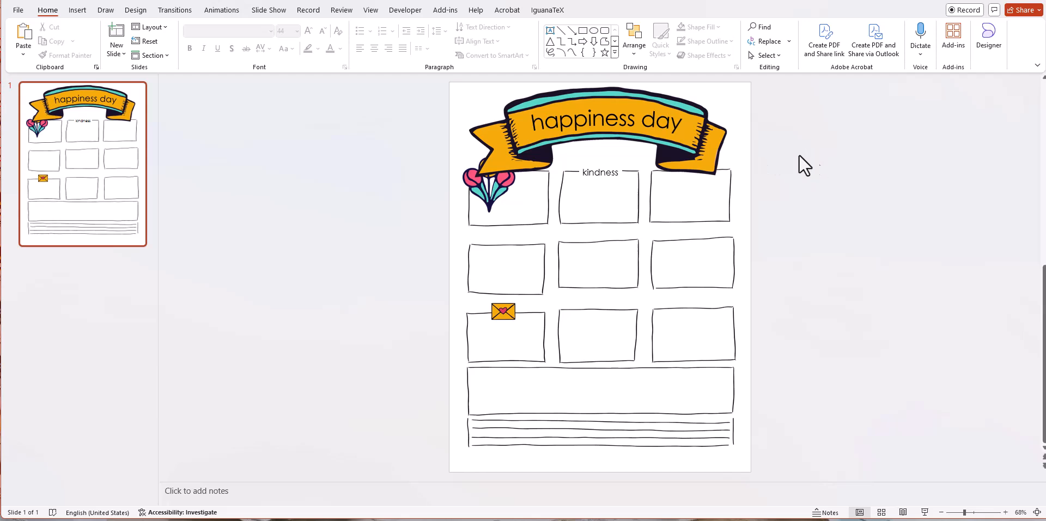
{"action": "left_click", "coordinate": [373, 12]}
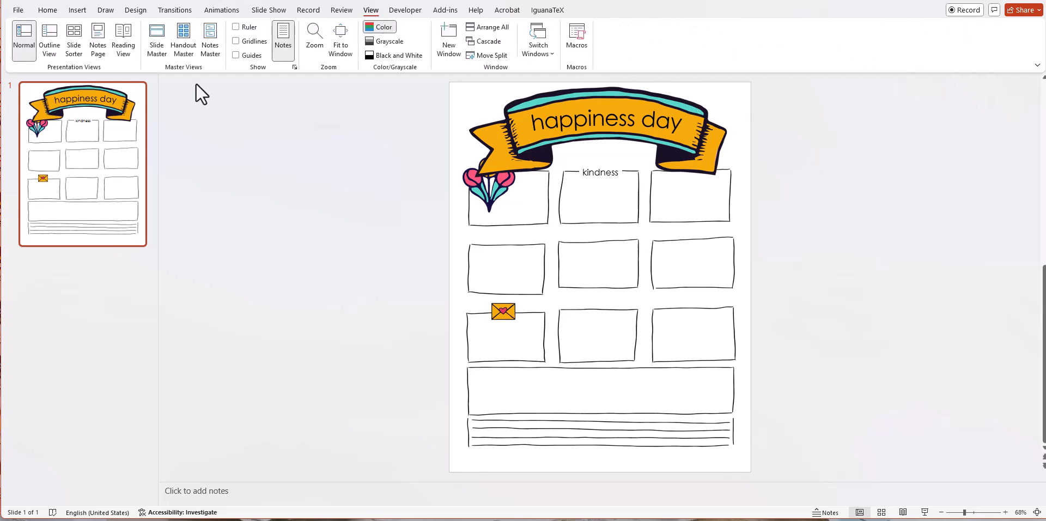
{"action": "left_click", "coordinate": [156, 47]}
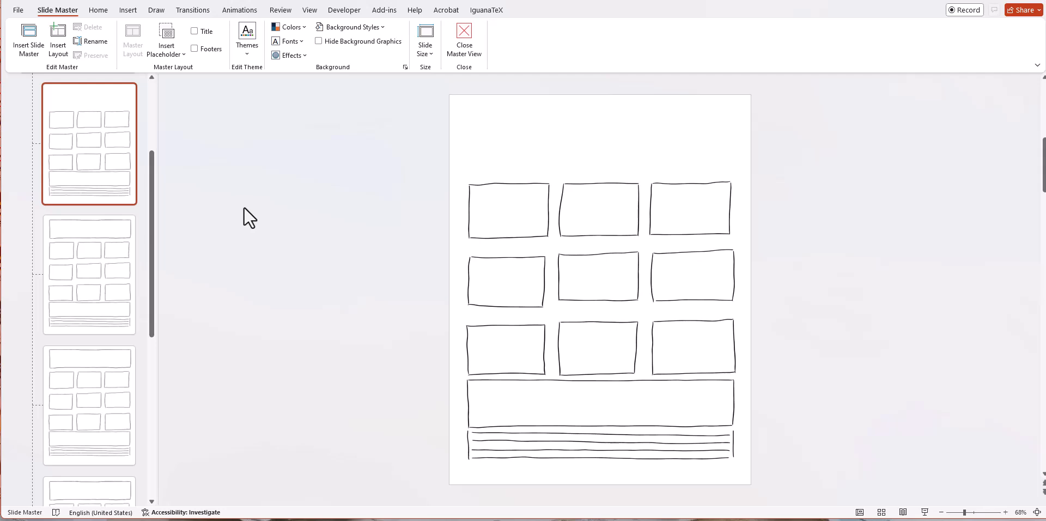
- Insert the paper 4 image from the Sticker Sheet 8-26-24 folder and enlarge it to 11" by 11" from the page's upper-left corner
{"action": "mouse_move", "coordinate": [413, 520]}
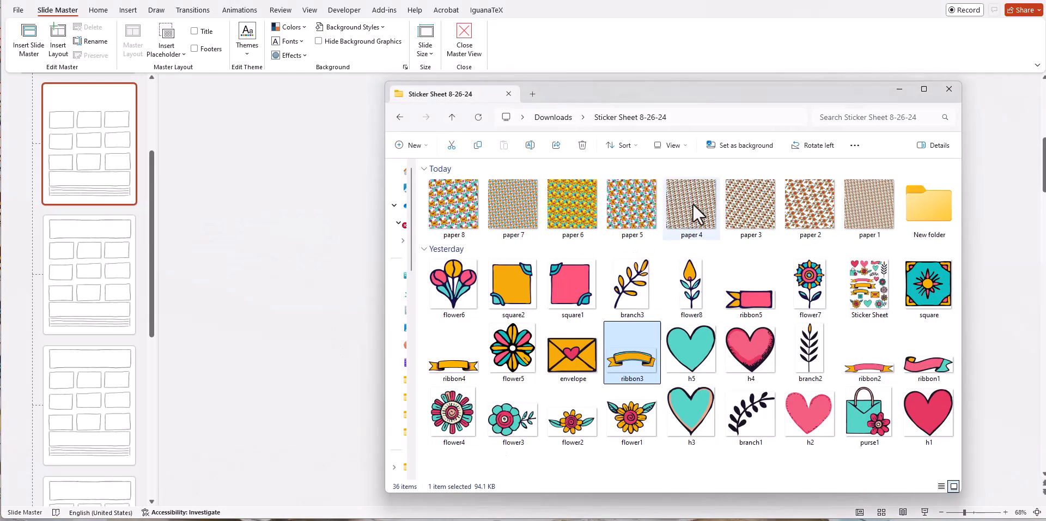
{"action": "left_click_drag", "start_coordinate": [692, 204], "coordinate": [335, 218]}
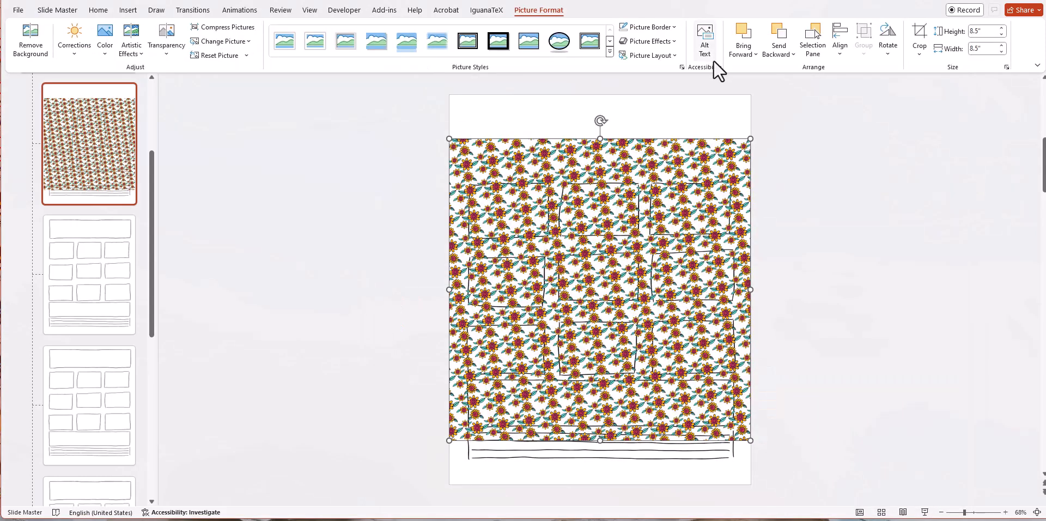
{"action": "left_click_drag", "start_coordinate": [703, 156], "coordinate": [705, 119]}
{"action": "left_click_drag", "start_coordinate": [759, 417], "coordinate": [818, 491]}
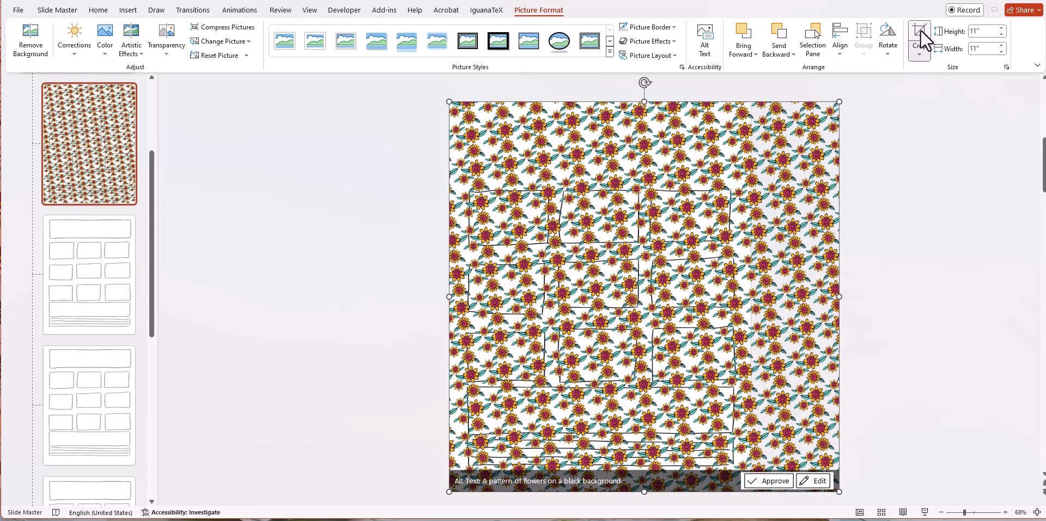
- Crop the floral pattern's overhanging side to a width of 8.5" and send the picture behind the template
{"action": "left_click", "coordinate": [919, 33]}
{"action": "left_click_drag", "start_coordinate": [828, 287], "coordinate": [750, 265]}
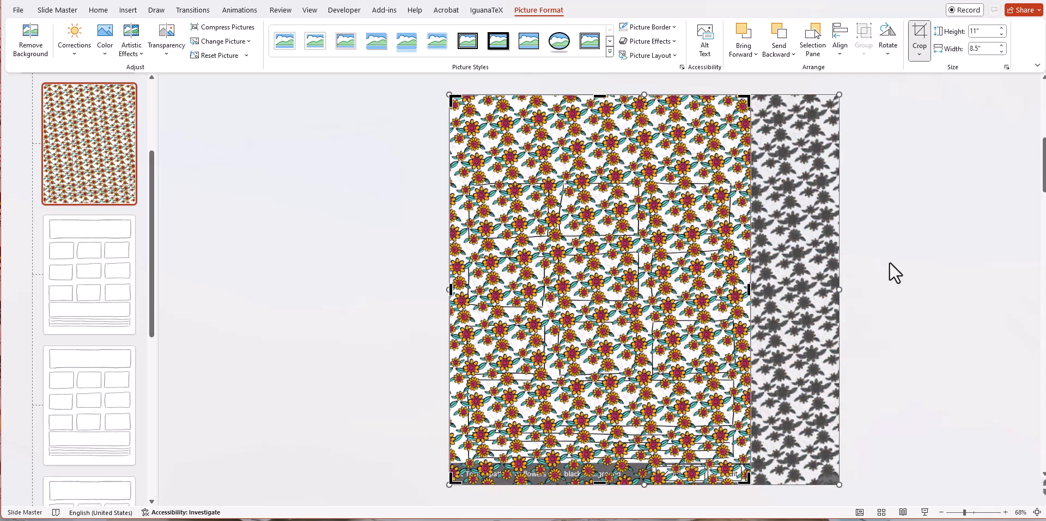
{"action": "left_click", "coordinate": [889, 261]}
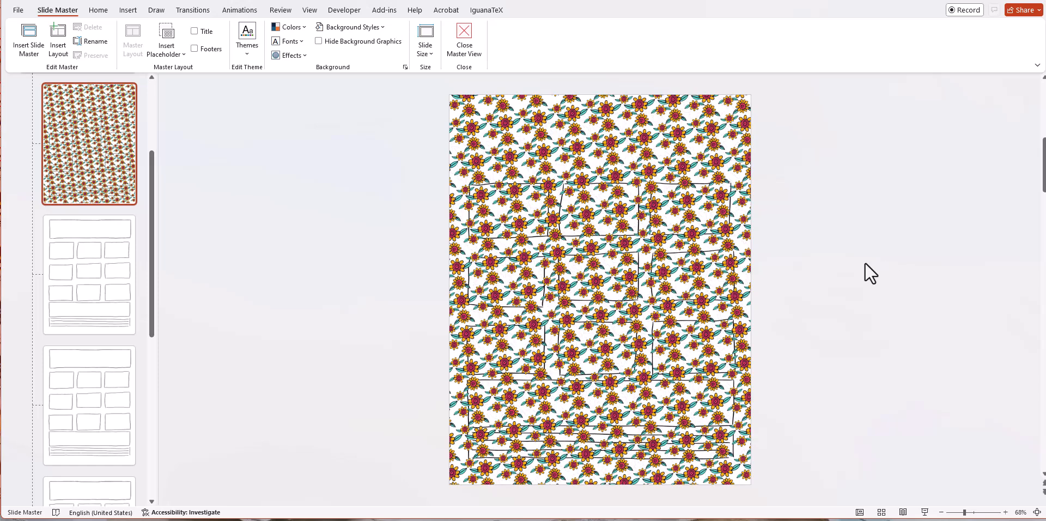
{"action": "right_click", "coordinate": [643, 148]}
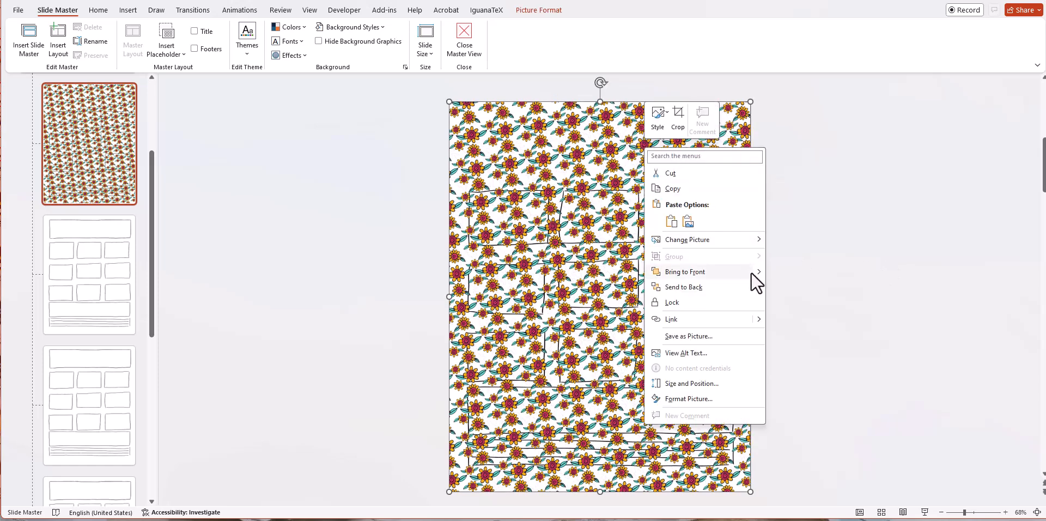
{"action": "left_click", "coordinate": [783, 287]}
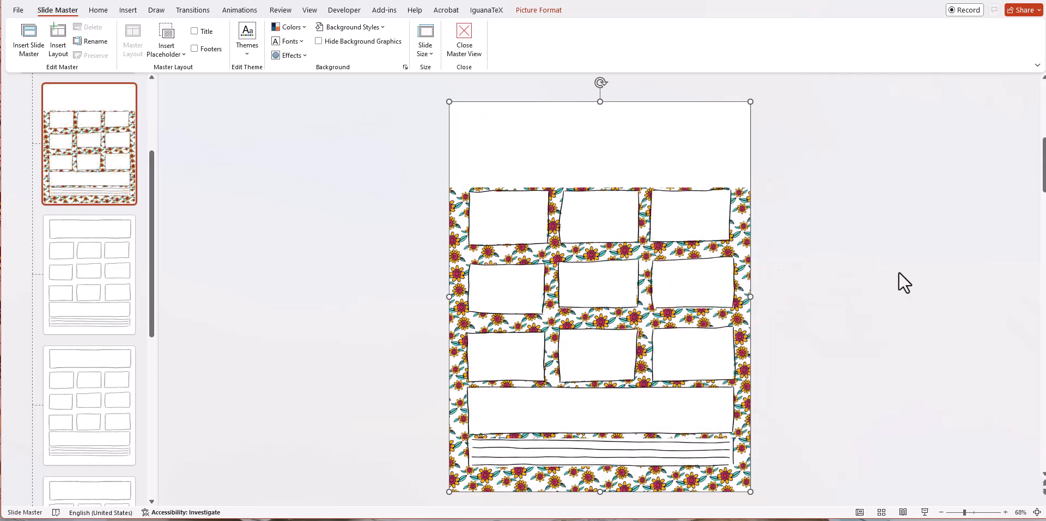
{"action": "left_click_drag", "start_coordinate": [614, 228], "coordinate": [614, 224]}
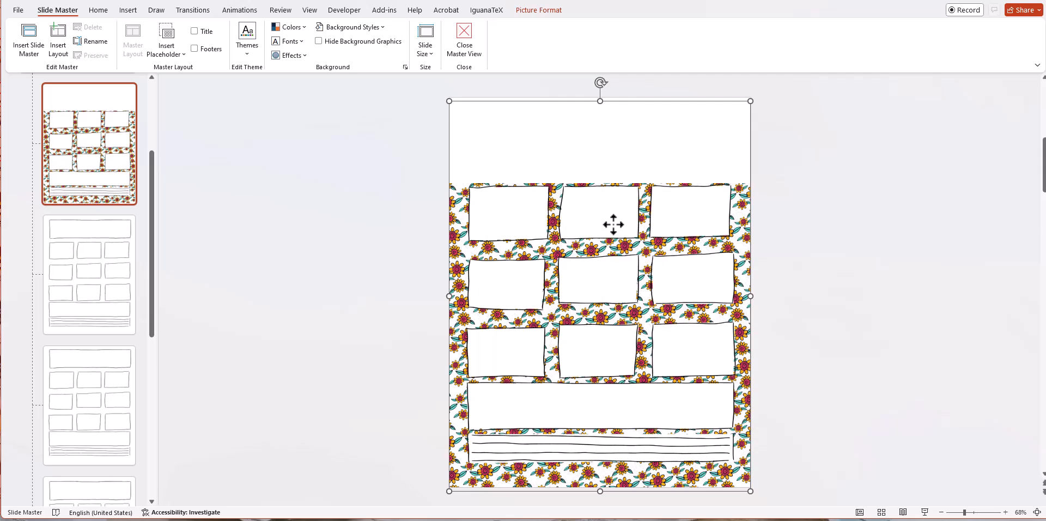
{"action": "left_click", "coordinate": [551, 11]}
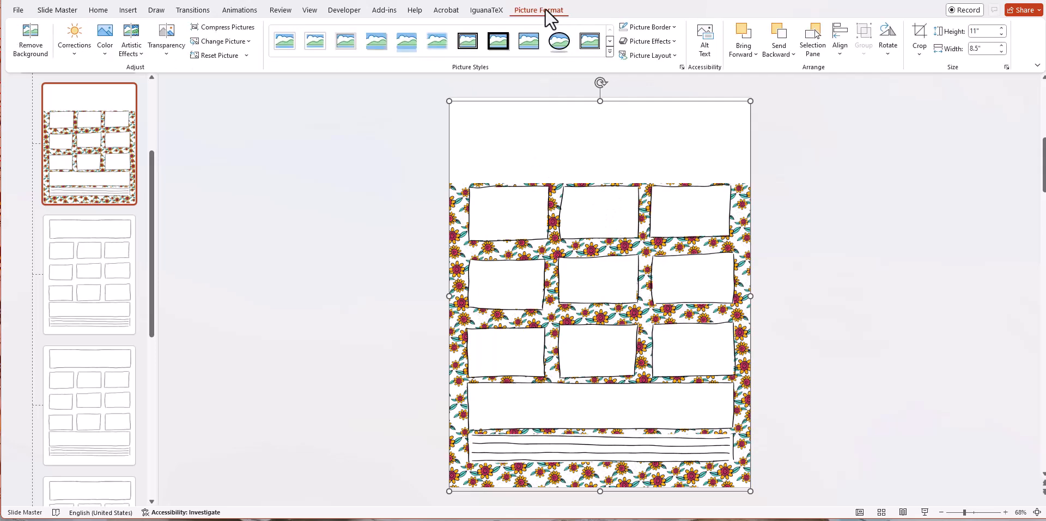
{"action": "left_click", "coordinate": [166, 41]}
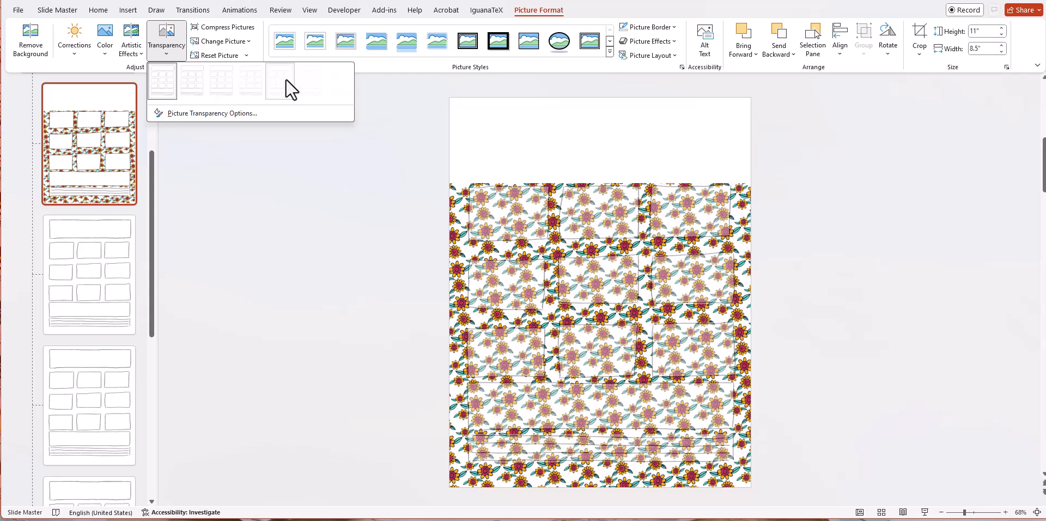
{"action": "left_click", "coordinate": [423, 291]}
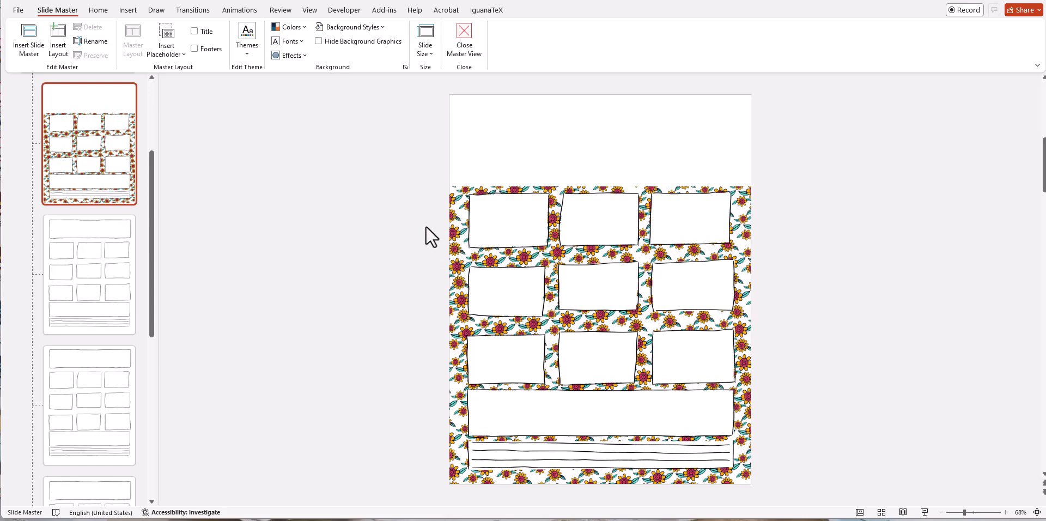
- Draw a rectangle about 8.66" tall and 8.5" wide over the page area below the header
{"action": "left_click", "coordinate": [127, 11]}
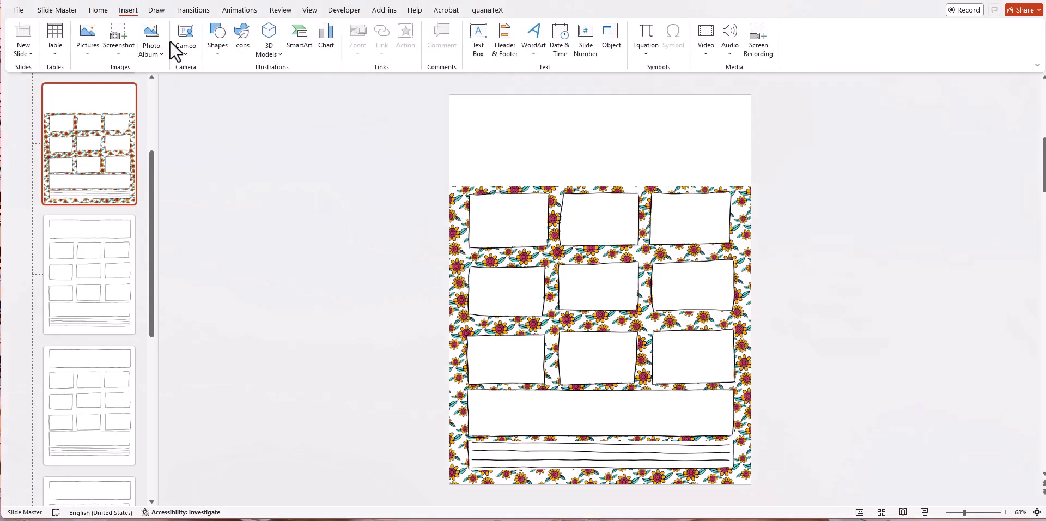
{"action": "left_click", "coordinate": [218, 44]}
{"action": "left_click", "coordinate": [247, 85]}
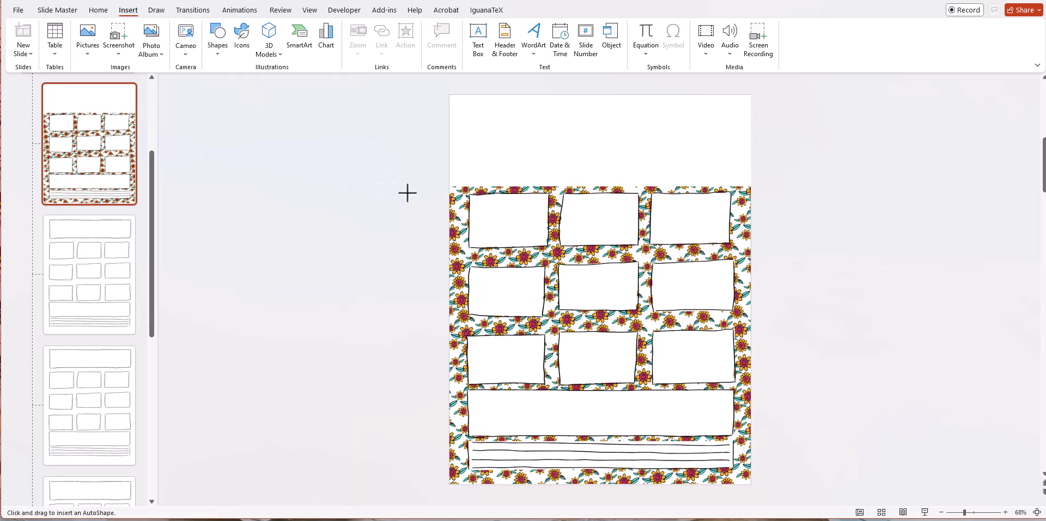
{"action": "left_click_drag", "start_coordinate": [450, 177], "coordinate": [749, 486]}
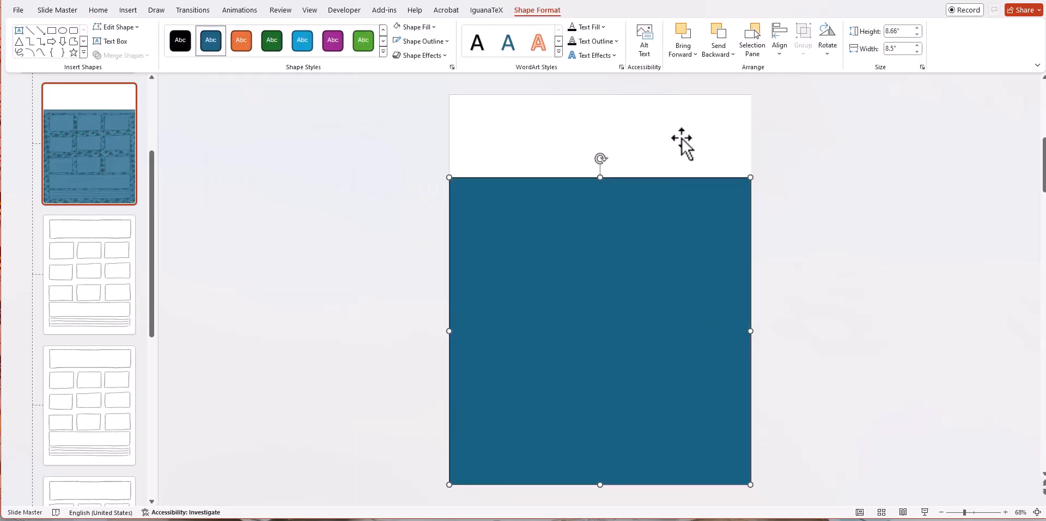
- Fill the large rectangle with the recently used orange and remove its outline
{"action": "left_click", "coordinate": [423, 41]}
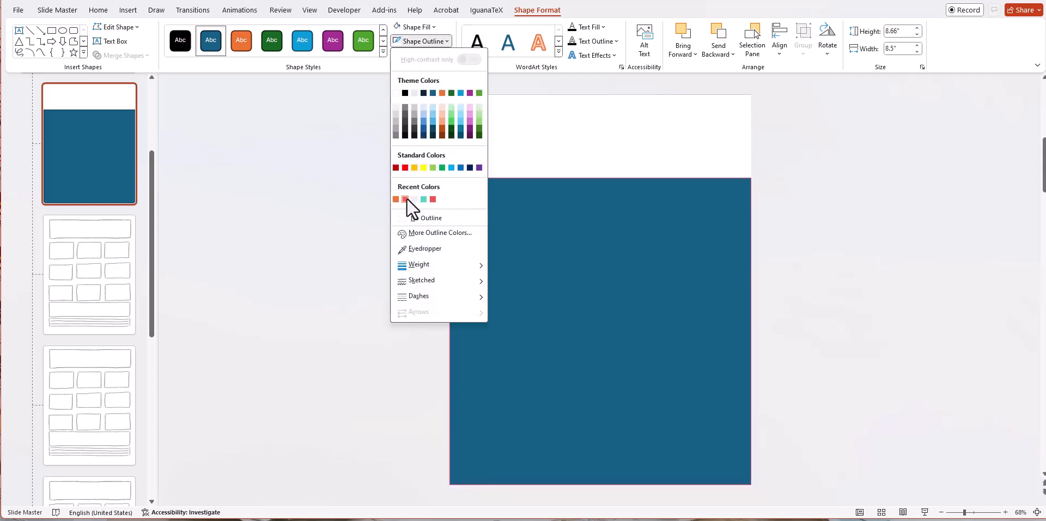
{"action": "left_click", "coordinate": [406, 199]}
{"action": "left_click", "coordinate": [415, 26]}
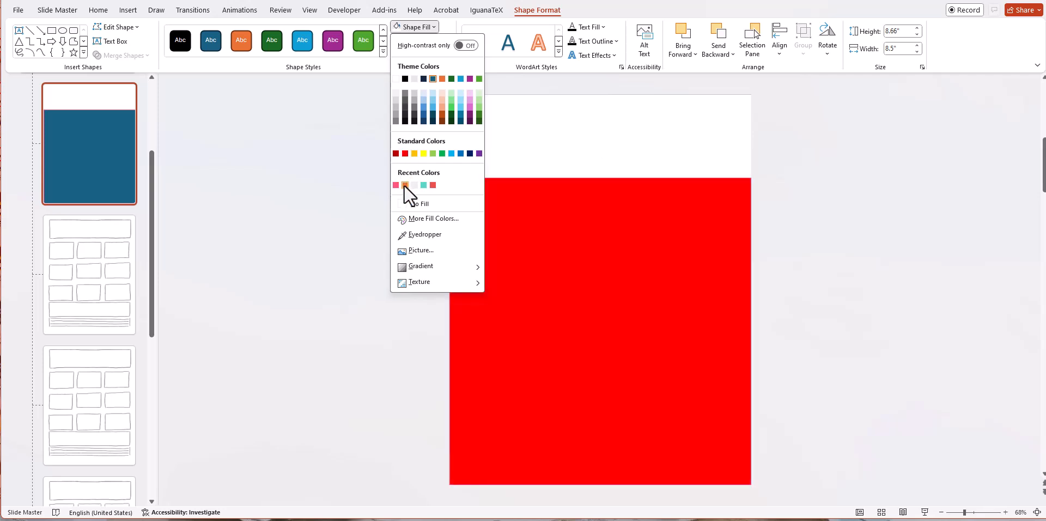
{"action": "left_click", "coordinate": [405, 185]}
{"action": "left_click", "coordinate": [424, 42]}
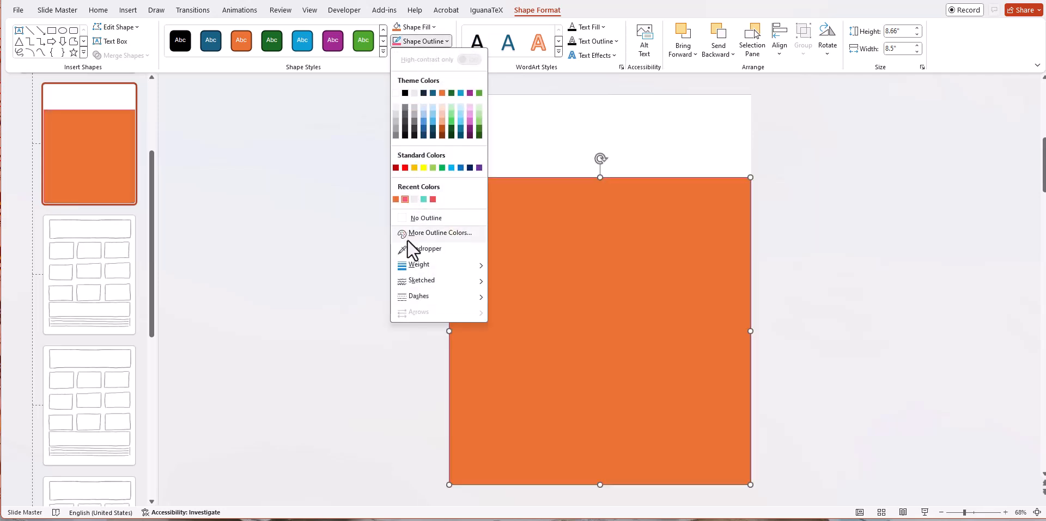
{"action": "left_click", "coordinate": [424, 218]}
- Send the orange rectangle to the back, behind the floral pattern and the template
{"action": "right_click", "coordinate": [708, 273]}
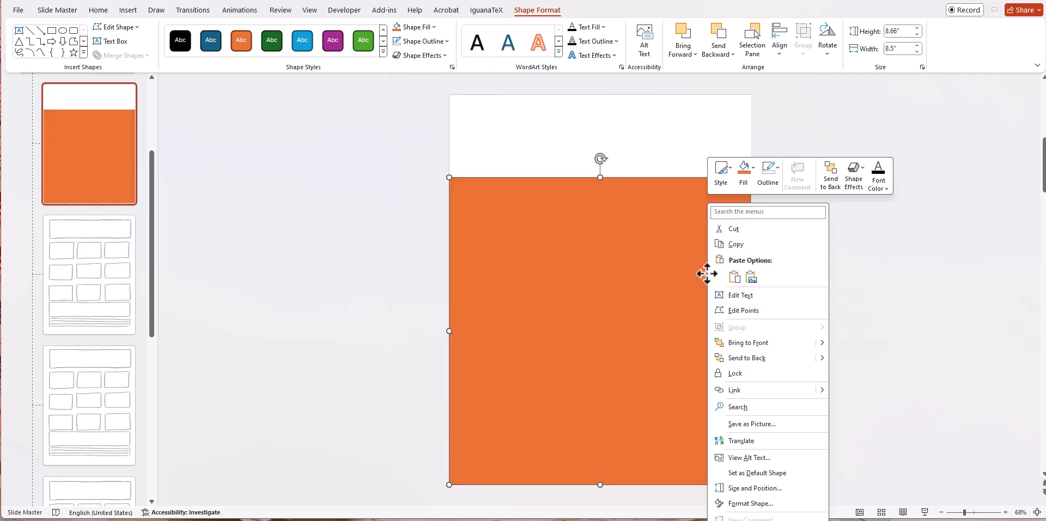
{"action": "left_click", "coordinate": [853, 360]}
{"action": "left_click", "coordinate": [902, 313]}
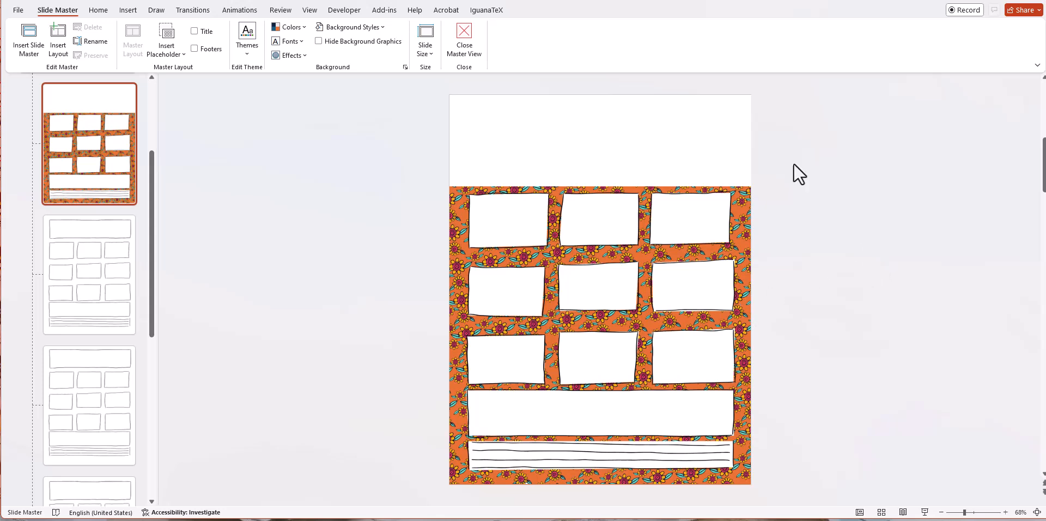
- Move the overlying objects aside, extend the orange rectangle up to the page's upper edge, and delete the white header cover
{"action": "left_click_drag", "start_coordinate": [644, 169], "coordinate": [967, 172]}
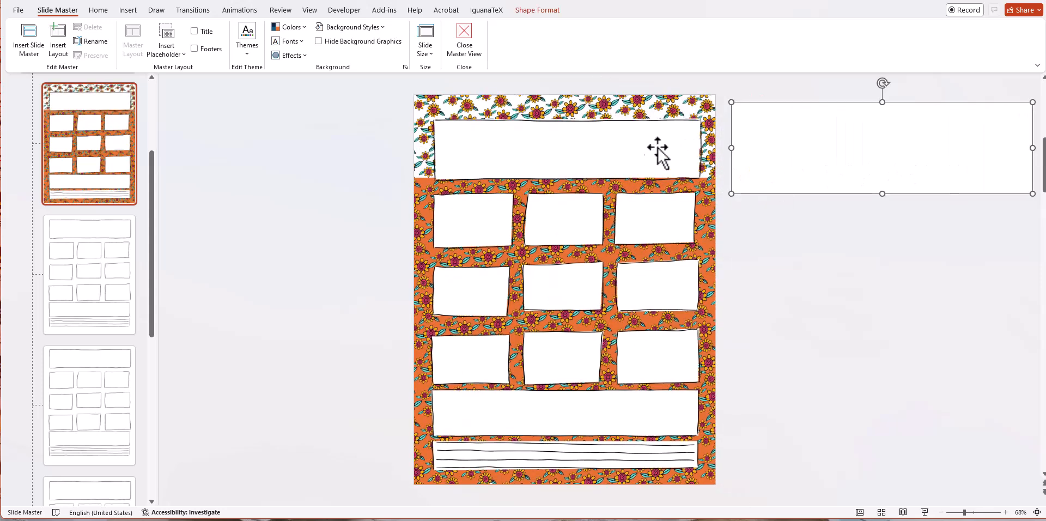
{"action": "left_click_drag", "start_coordinate": [427, 191], "coordinate": [485, 194]}
{"action": "left_click", "coordinate": [440, 187]}
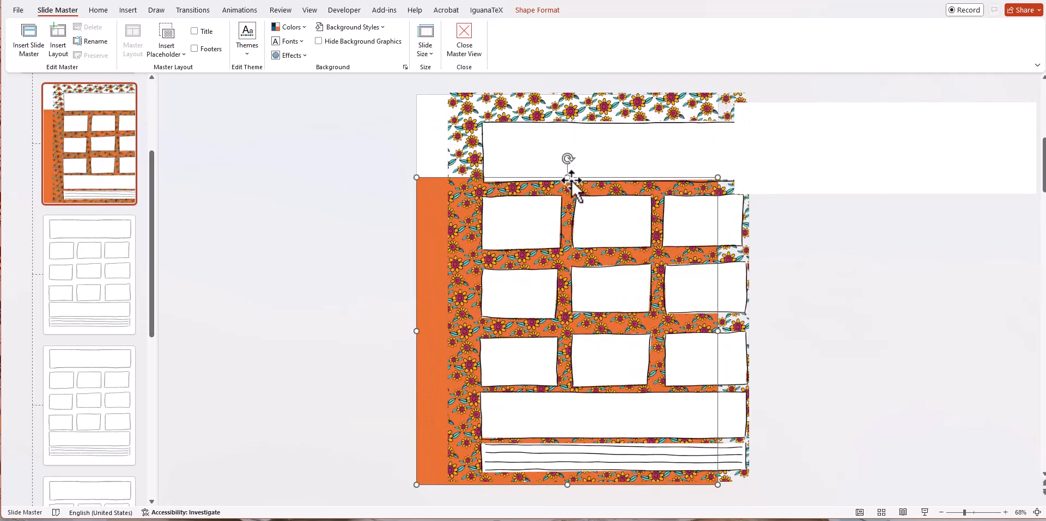
{"action": "left_click_drag", "start_coordinate": [568, 177], "coordinate": [572, 90]}
{"action": "left_click", "coordinate": [845, 163]}
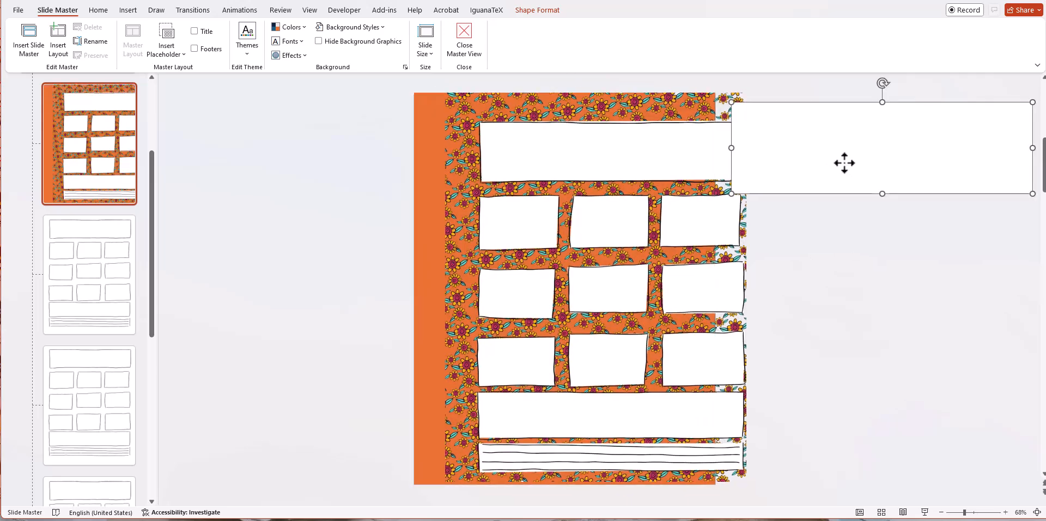
{"action": "key", "text": "Delete"}
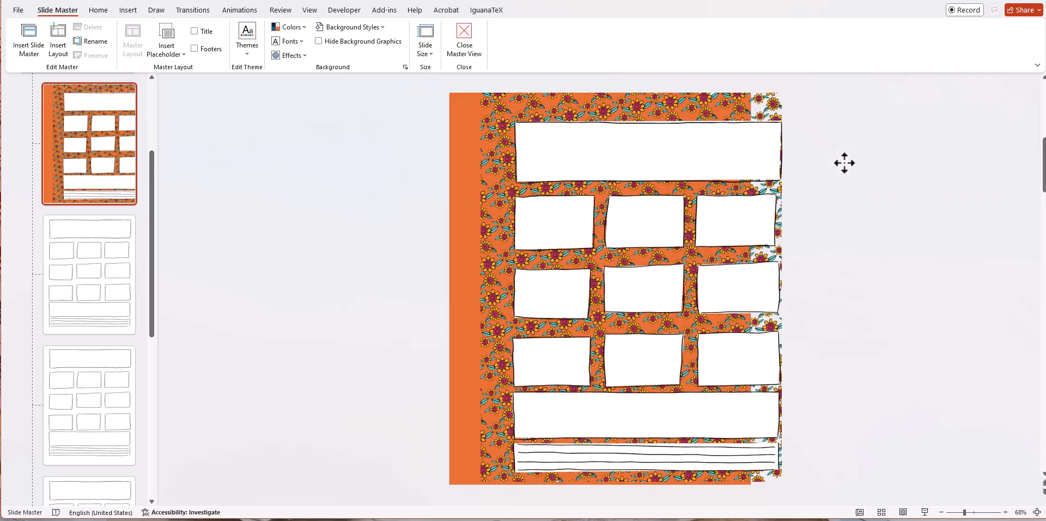
- Align the template picture to the horizontal centre of the page
{"action": "left_click", "coordinate": [636, 112]}
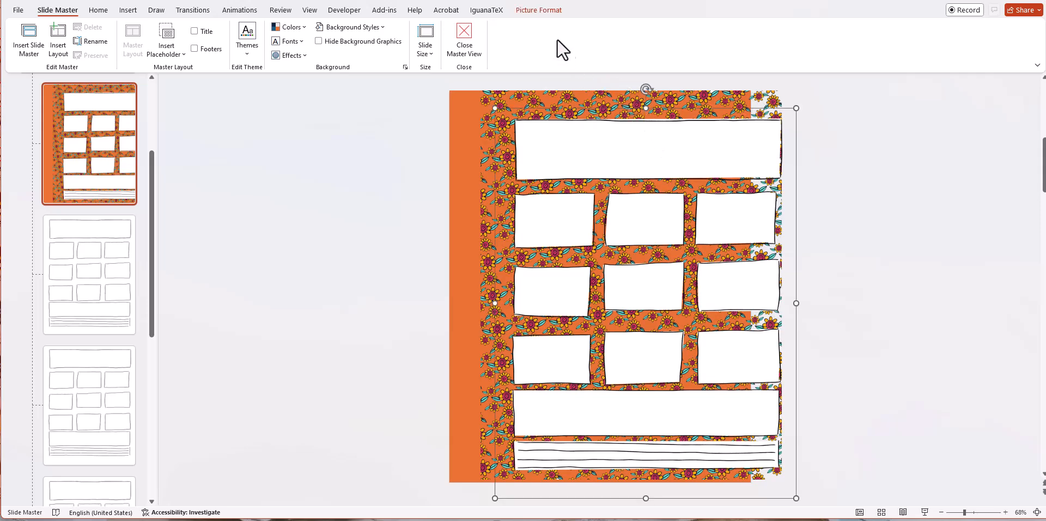
{"action": "left_click", "coordinate": [543, 12]}
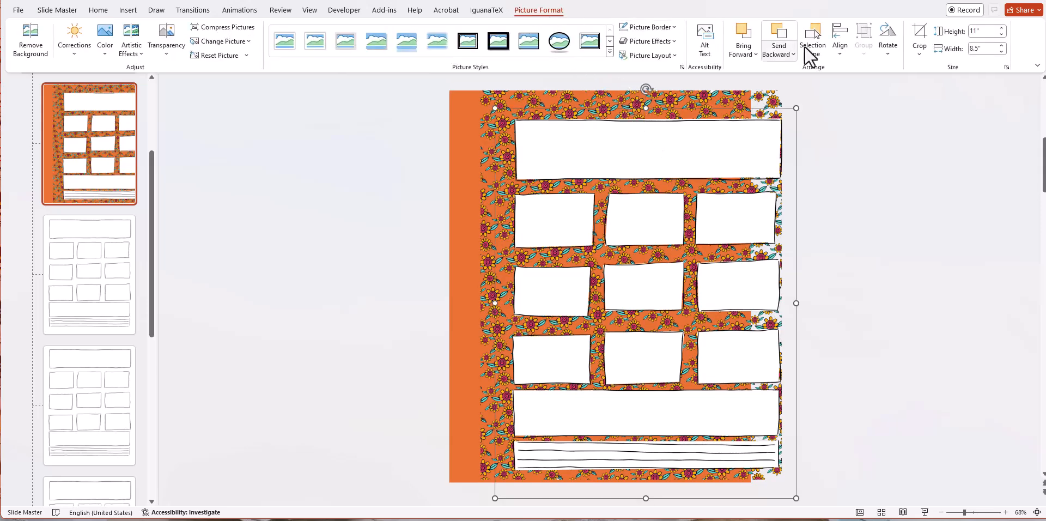
{"action": "left_click", "coordinate": [842, 48]}
{"action": "left_click", "coordinate": [850, 87]}
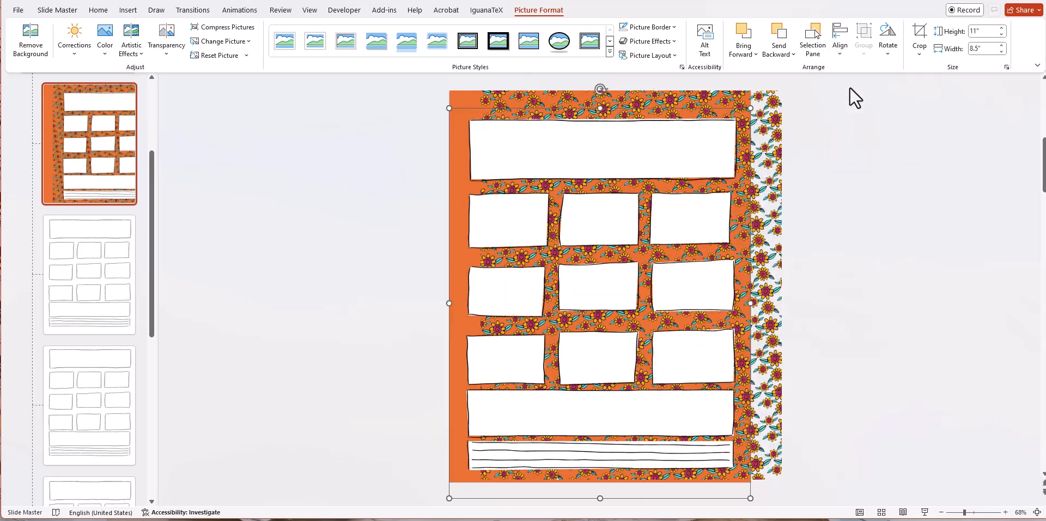
- Align the floral pattern picture to the horizontal centre of the page
{"action": "left_click", "coordinate": [763, 102]}
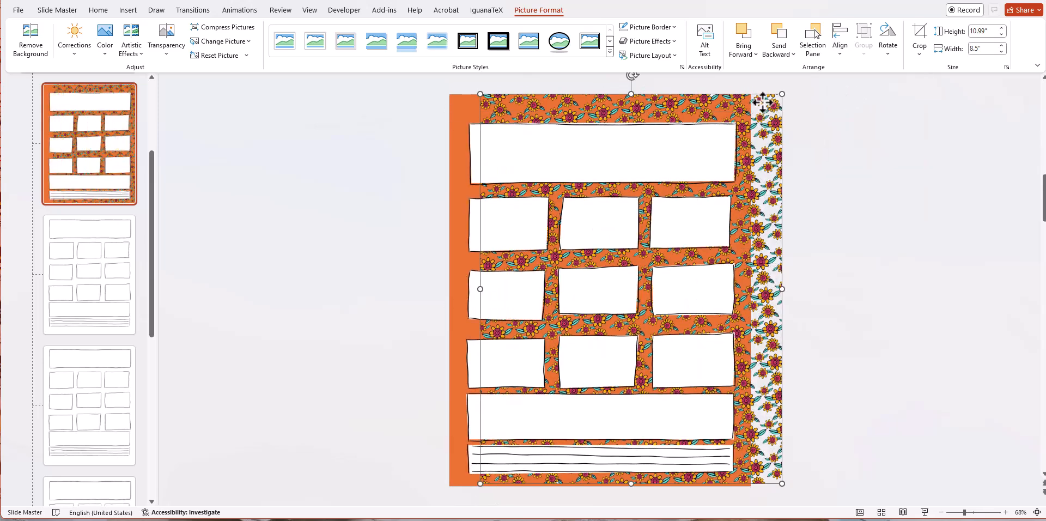
{"action": "left_click", "coordinate": [842, 48]}
{"action": "left_click", "coordinate": [847, 99]}
{"action": "left_click", "coordinate": [839, 234]}
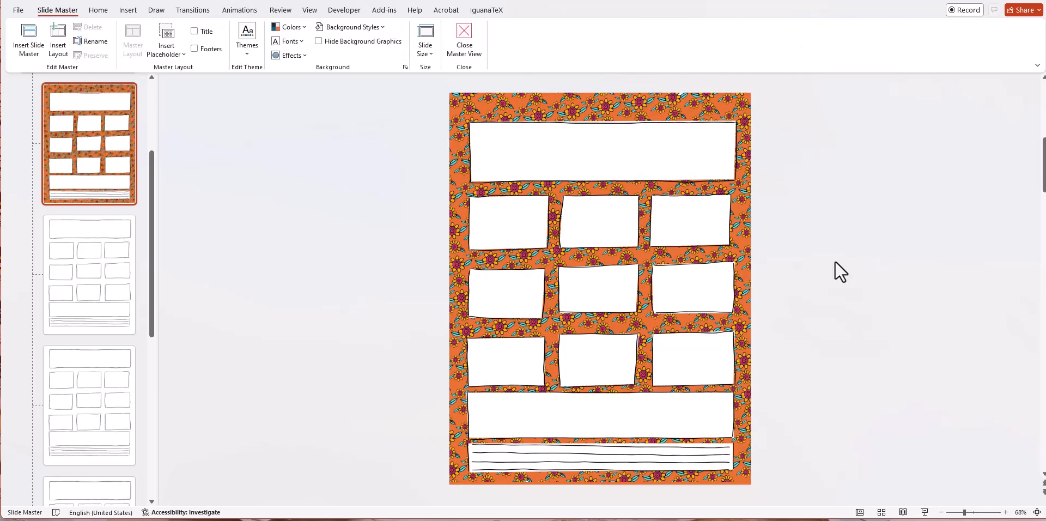
- Fill the orange background rectangle with teal sampled from the pattern's leaves, moving the floral picture aside to reach it and back over the page
{"action": "left_click_drag", "start_coordinate": [658, 104], "coordinate": [718, 103]}
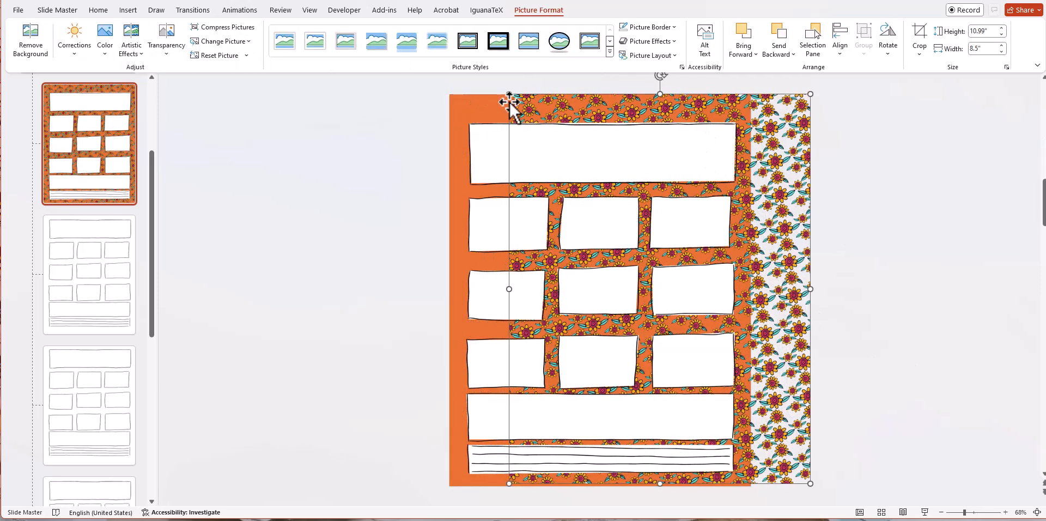
{"action": "left_click", "coordinate": [475, 106]}
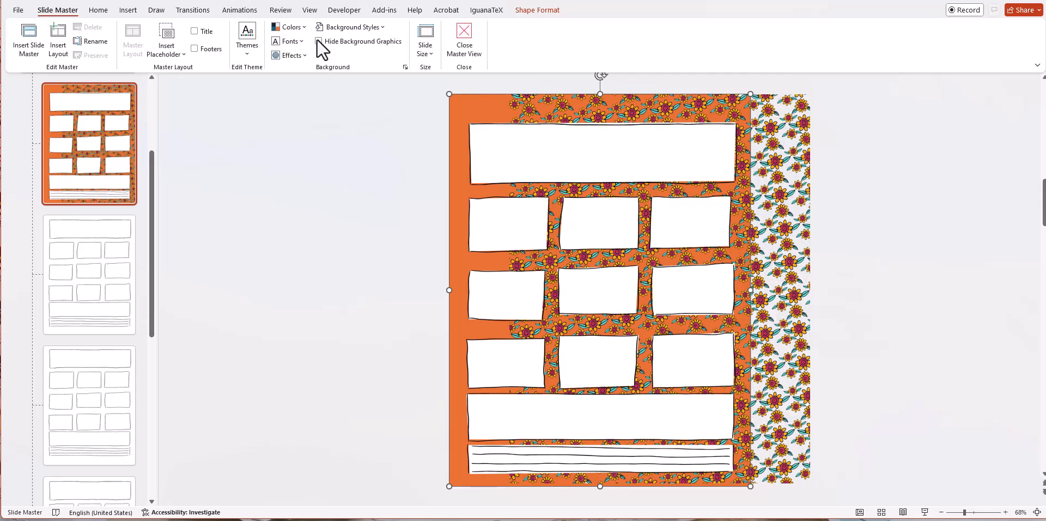
{"action": "left_click", "coordinate": [548, 12]}
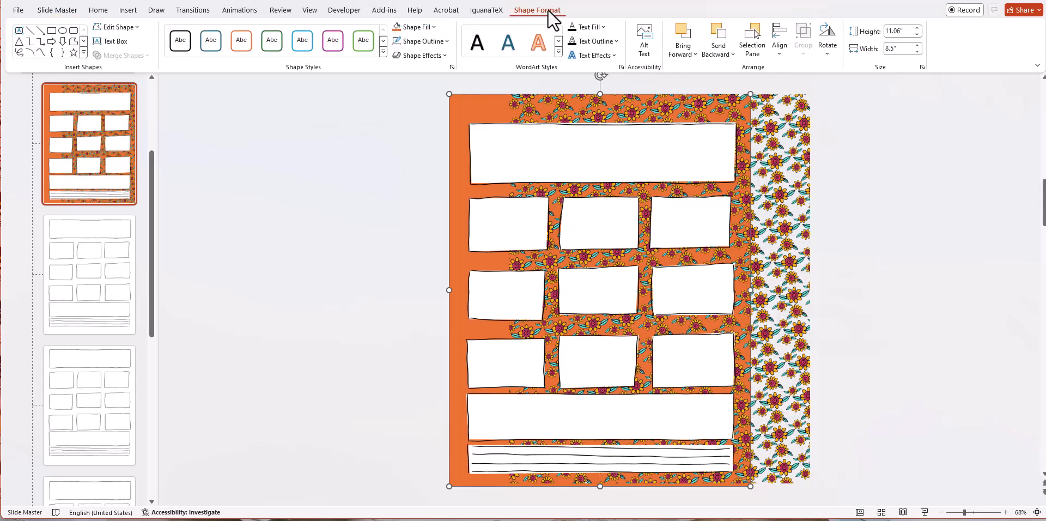
{"action": "left_click", "coordinate": [420, 26]}
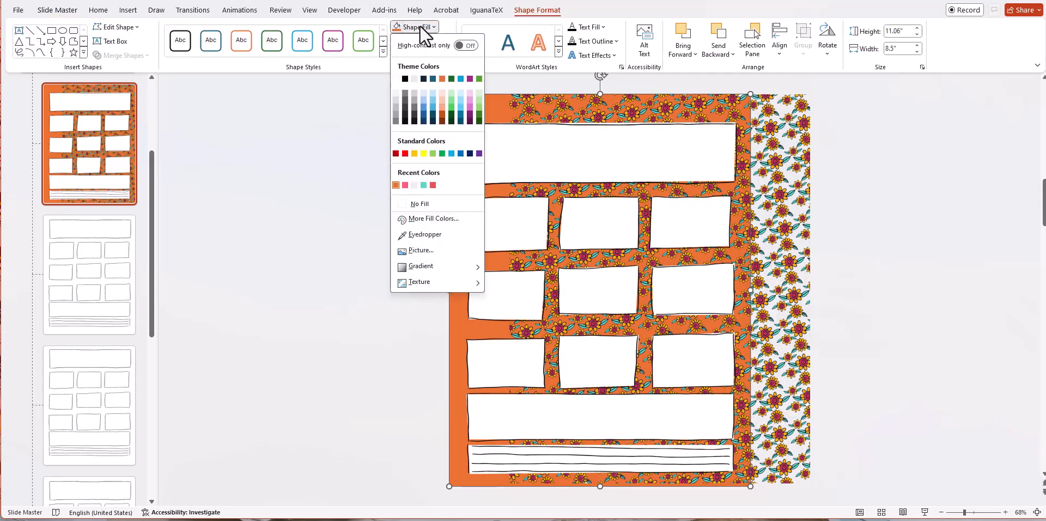
{"action": "left_click", "coordinate": [399, 234]}
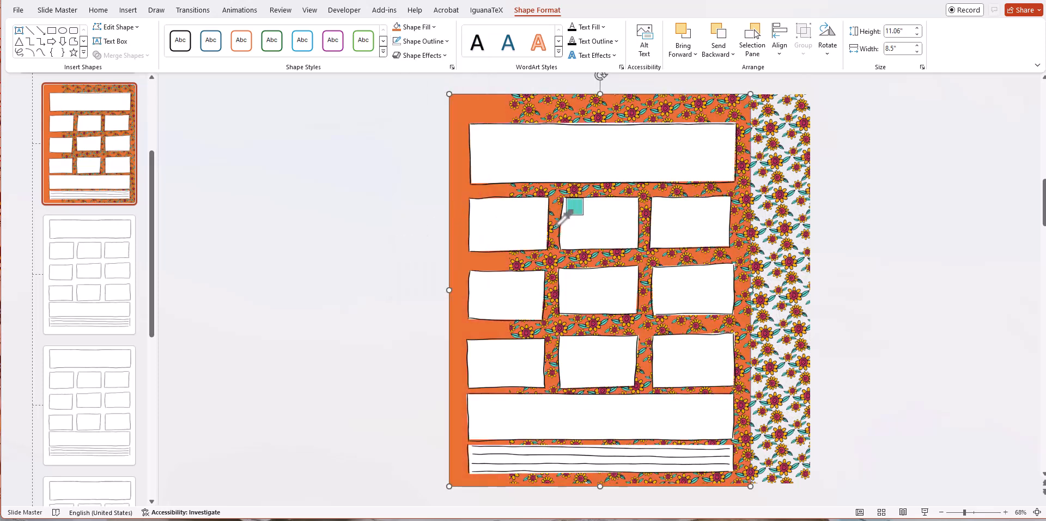
{"action": "left_click", "coordinate": [559, 222]}
{"action": "left_click_drag", "start_coordinate": [771, 222], "coordinate": [716, 218]}
{"action": "left_click", "coordinate": [803, 238]}
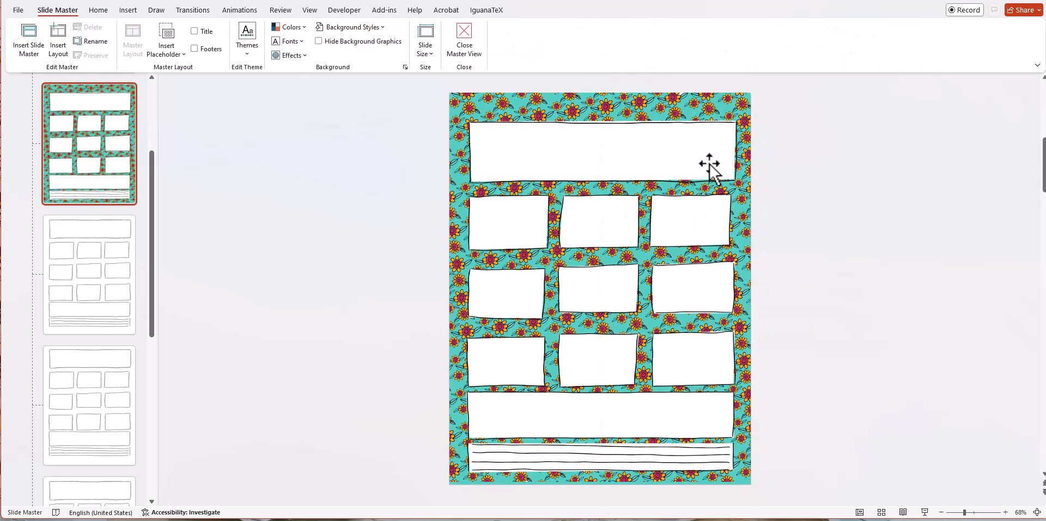
- Try the first transparency preset on the box template picture
{"action": "left_click_drag", "start_coordinate": [645, 148], "coordinate": [644, 145]}
{"action": "left_click", "coordinate": [535, 9]}
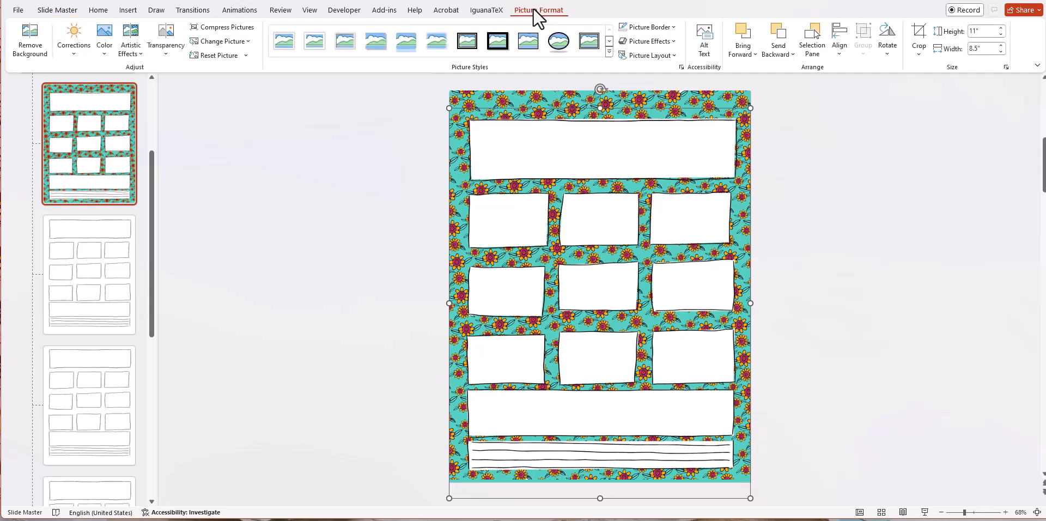
{"action": "left_click", "coordinate": [165, 39]}
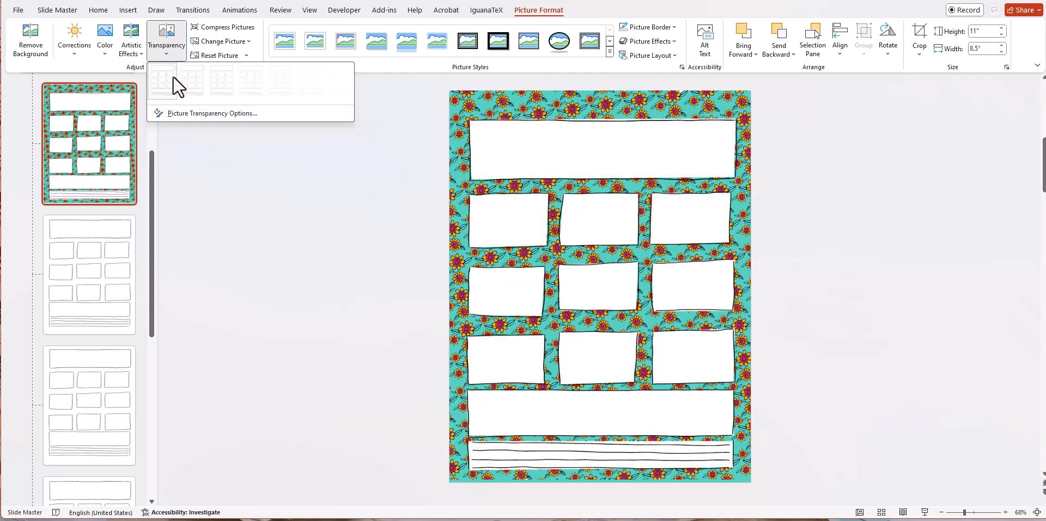
{"action": "left_click", "coordinate": [172, 76]}
{"action": "left_click", "coordinate": [256, 196]}
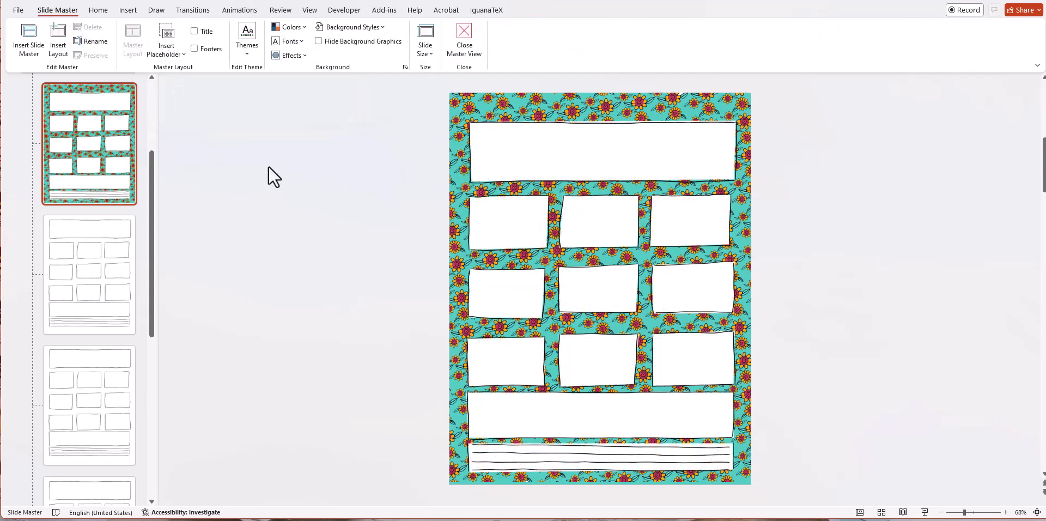
- Close the slide master to check the page in normal view, and reopen the slide master
{"action": "left_click", "coordinate": [460, 31]}
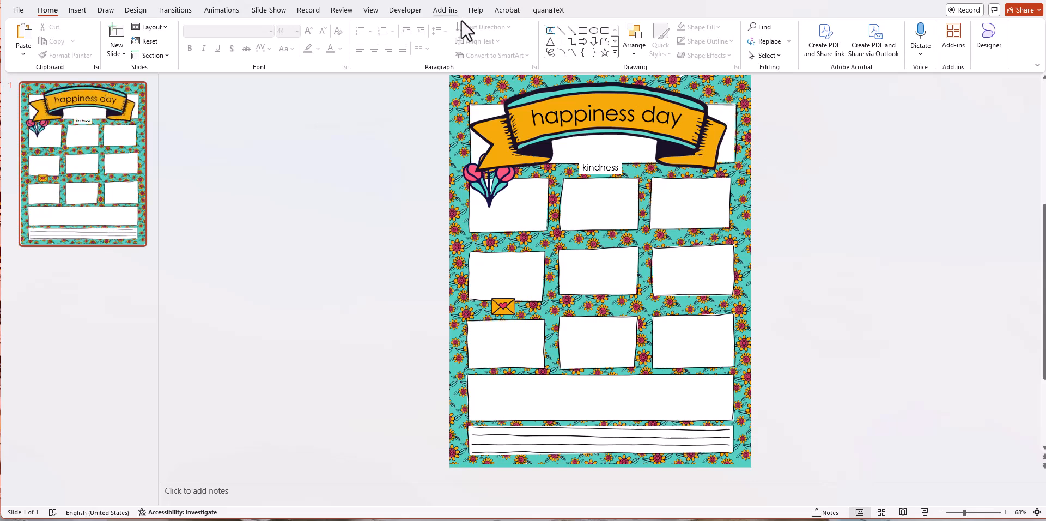
{"action": "left_click", "coordinate": [371, 10]}
{"action": "left_click", "coordinate": [157, 38]}
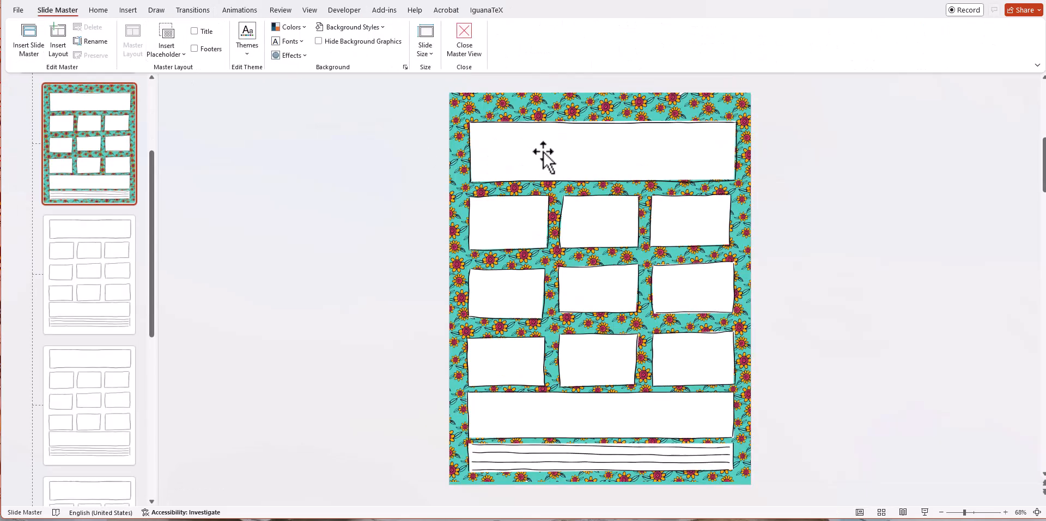
- Crop the upper part of the template picture to remove the large header box, and close the slide master
{"action": "left_click_drag", "start_coordinate": [550, 146], "coordinate": [550, 143]}
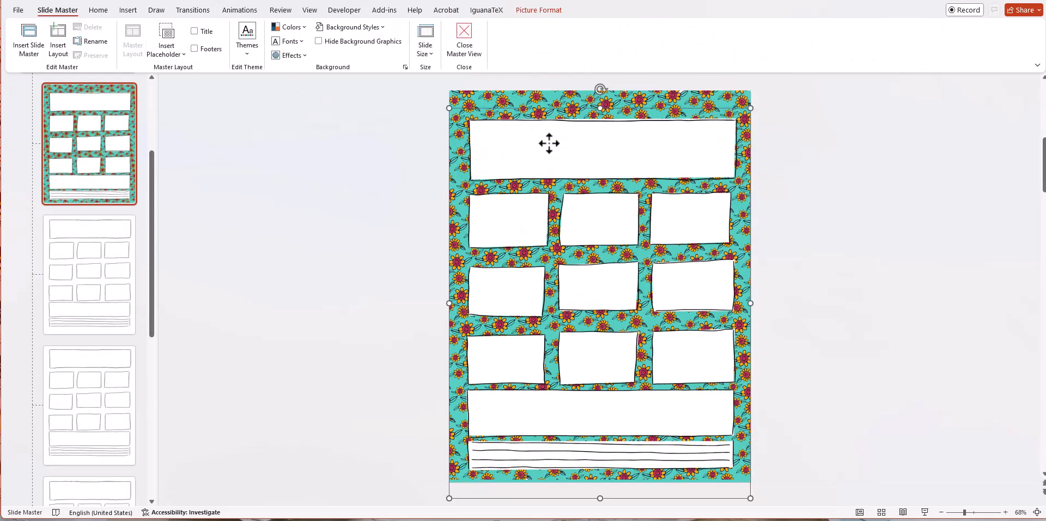
{"action": "left_click", "coordinate": [545, 11]}
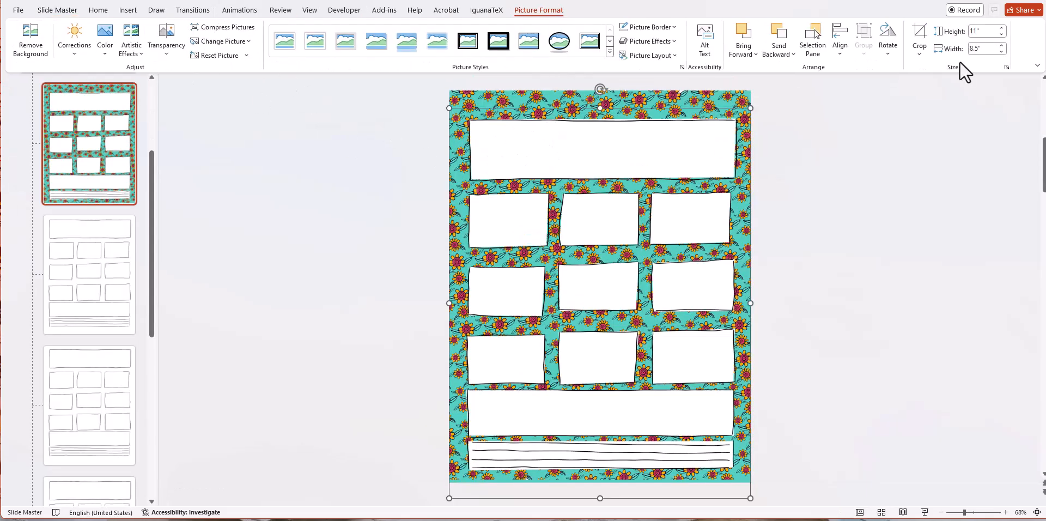
{"action": "left_click", "coordinate": [919, 38]}
{"action": "left_click_drag", "start_coordinate": [600, 109], "coordinate": [593, 178]}
{"action": "left_click", "coordinate": [927, 193]}
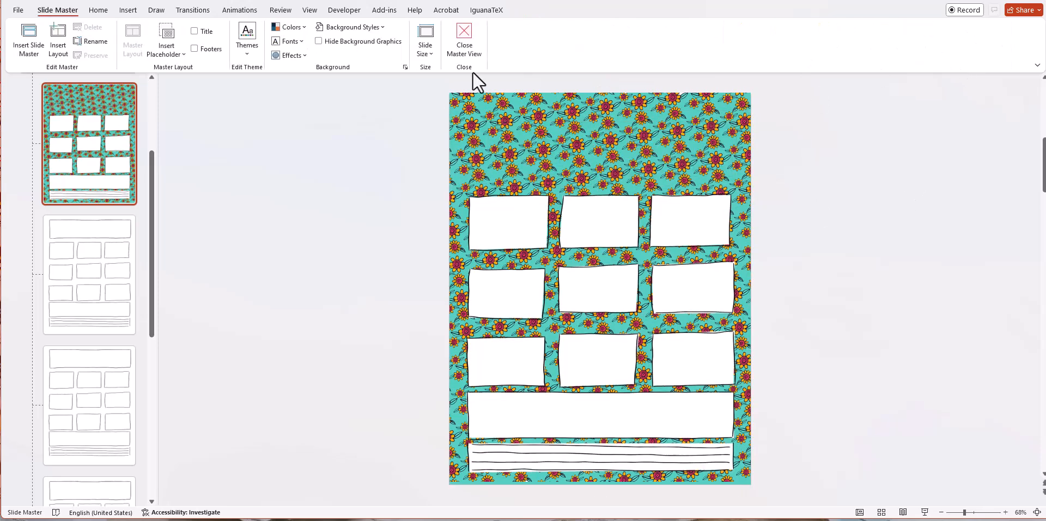
{"action": "left_click", "coordinate": [463, 32]}
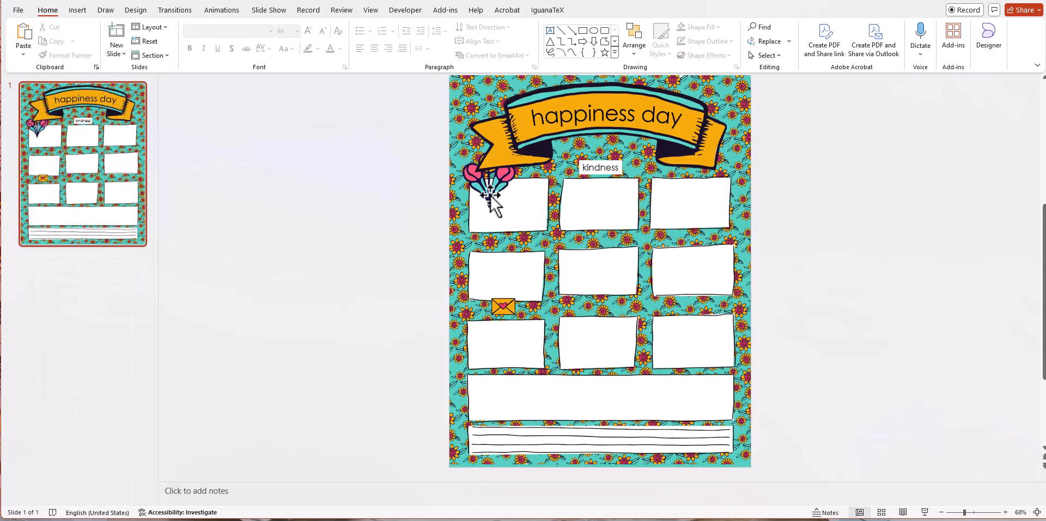
- Send the banner behind the balloons and move the balloons into the first box of the upper row
{"action": "left_click", "coordinate": [487, 201]}
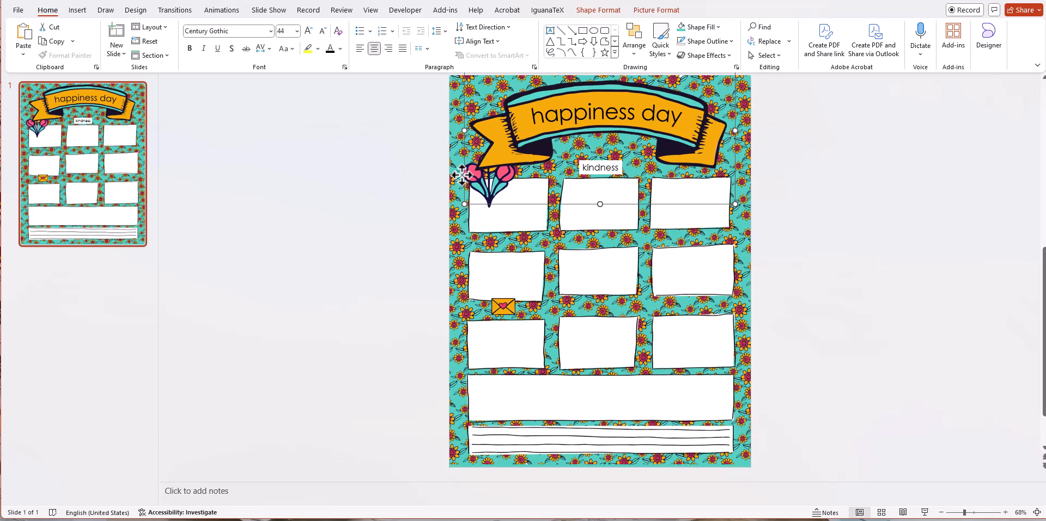
{"action": "right_click", "coordinate": [506, 159]}
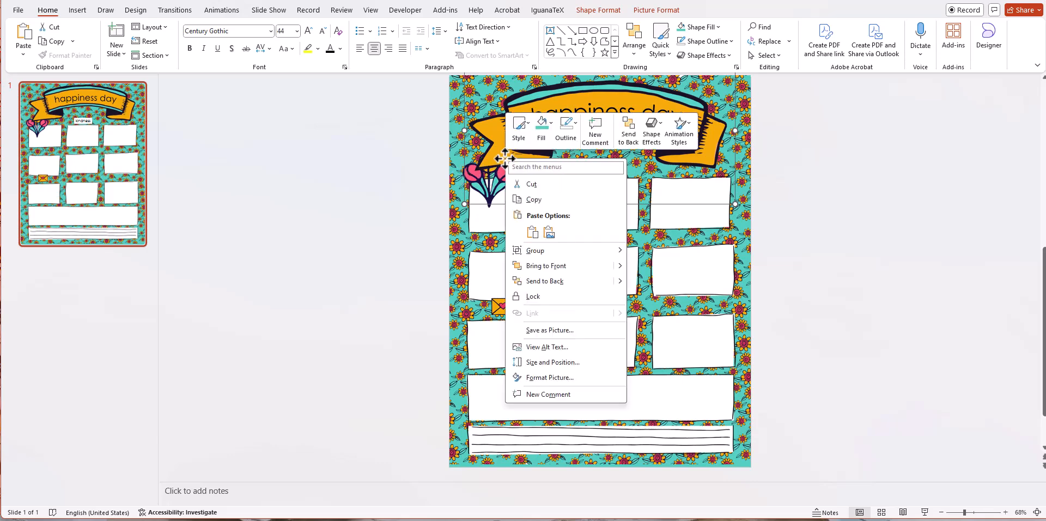
{"action": "left_click", "coordinate": [671, 281]}
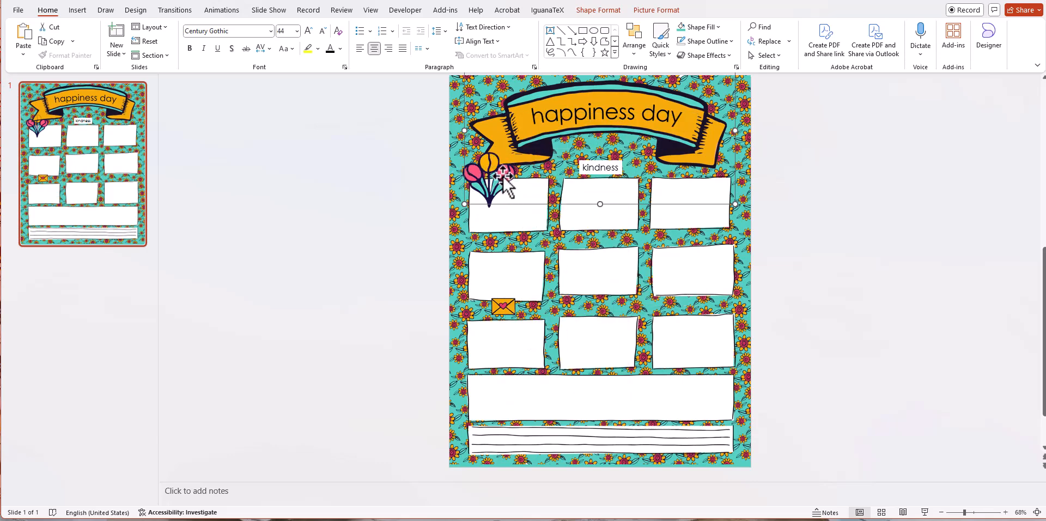
{"action": "left_click", "coordinate": [502, 209]}
{"action": "left_click_drag", "start_coordinate": [516, 236], "coordinate": [495, 206]}
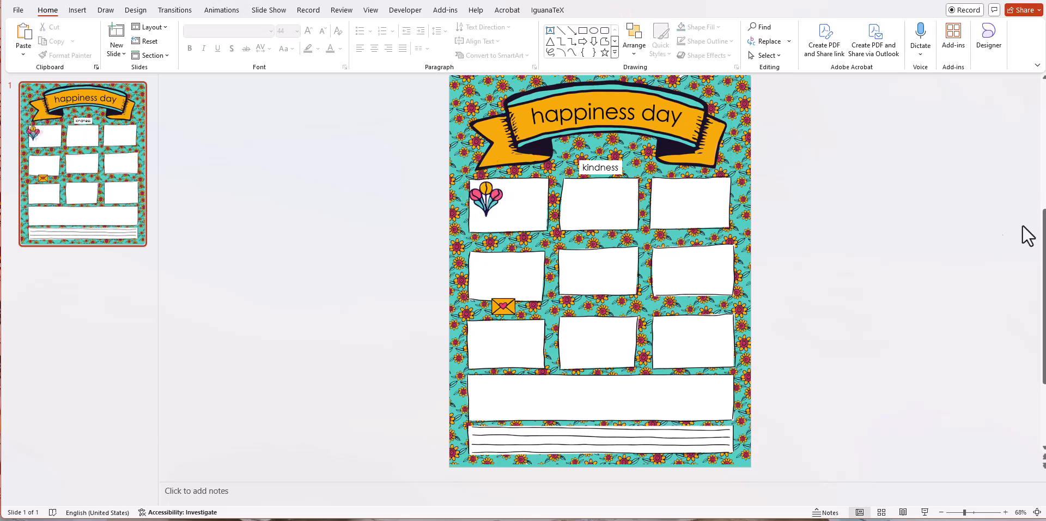
- Move the "kindness" label down onto the upper edge of the middle box in the first row
{"action": "left_click", "coordinate": [614, 167]}
{"action": "left_click_drag", "start_coordinate": [615, 168], "coordinate": [615, 181]}
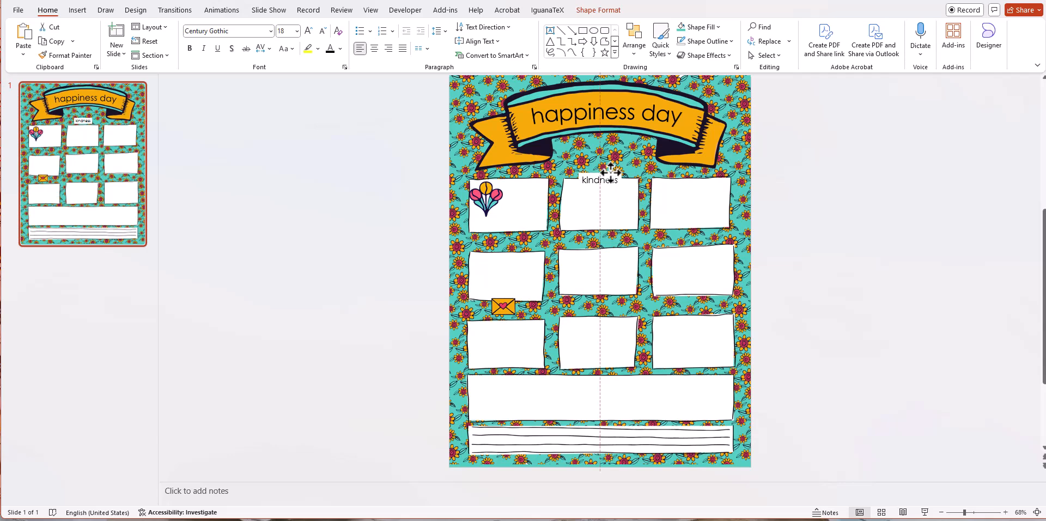
{"action": "left_click", "coordinate": [961, 244]}
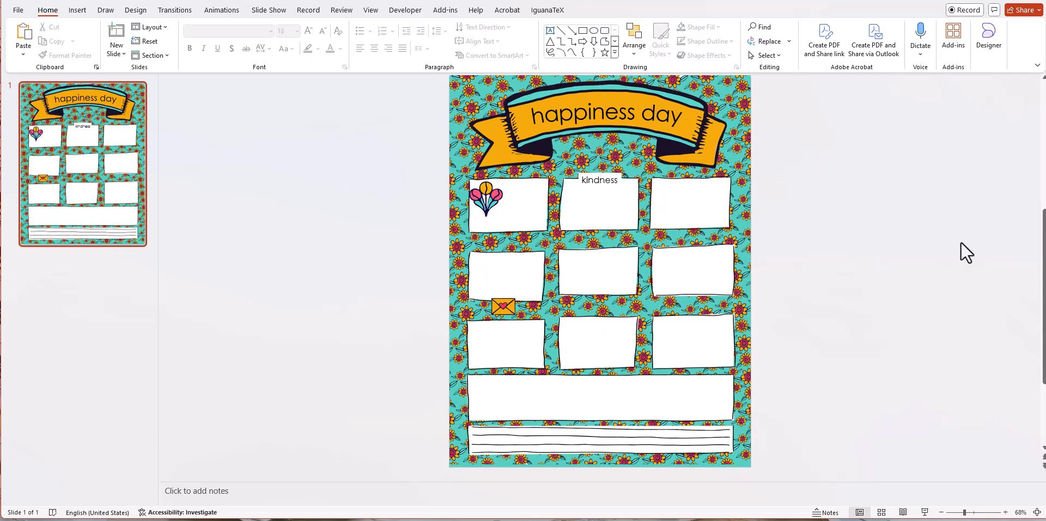
- Reopen the slide master and duplicate the undecorated box layout that follows the decorated one
{"action": "left_click", "coordinate": [371, 11]}
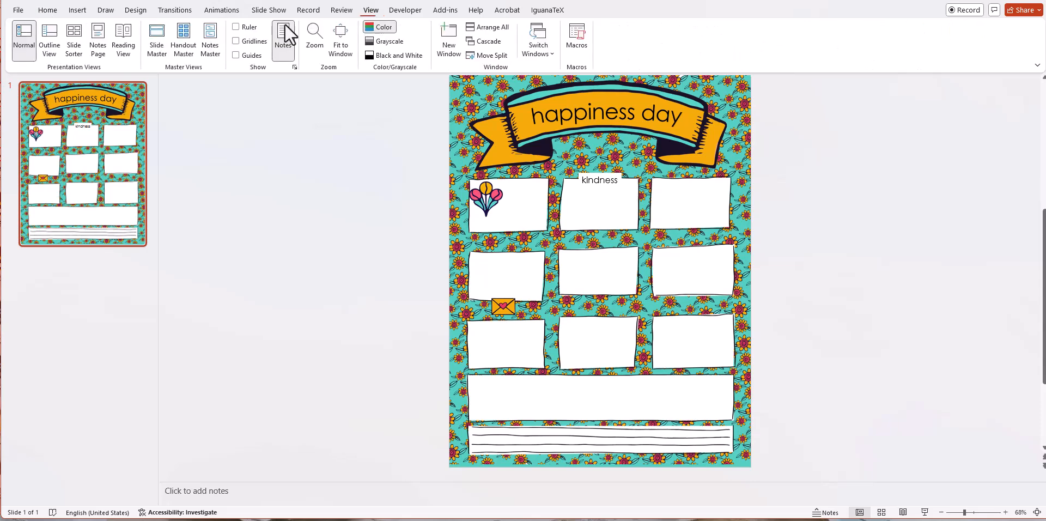
{"action": "left_click", "coordinate": [158, 36]}
{"action": "left_click", "coordinate": [106, 237]}
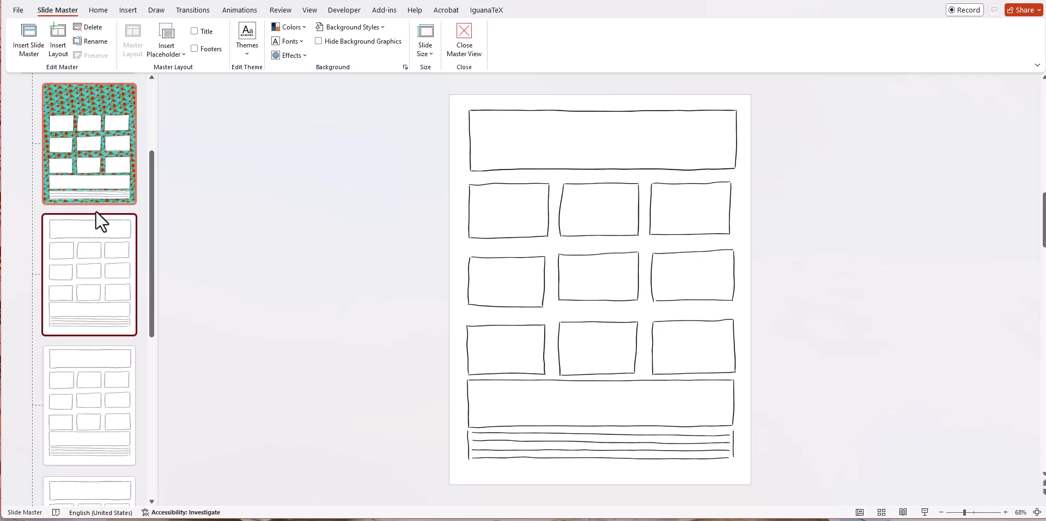
{"action": "scroll", "coordinate": [98, 283], "scroll_direction": "down", "scroll_amount": 3}
{"action": "scroll", "coordinate": [95, 275], "scroll_direction": "up", "scroll_amount": 3}
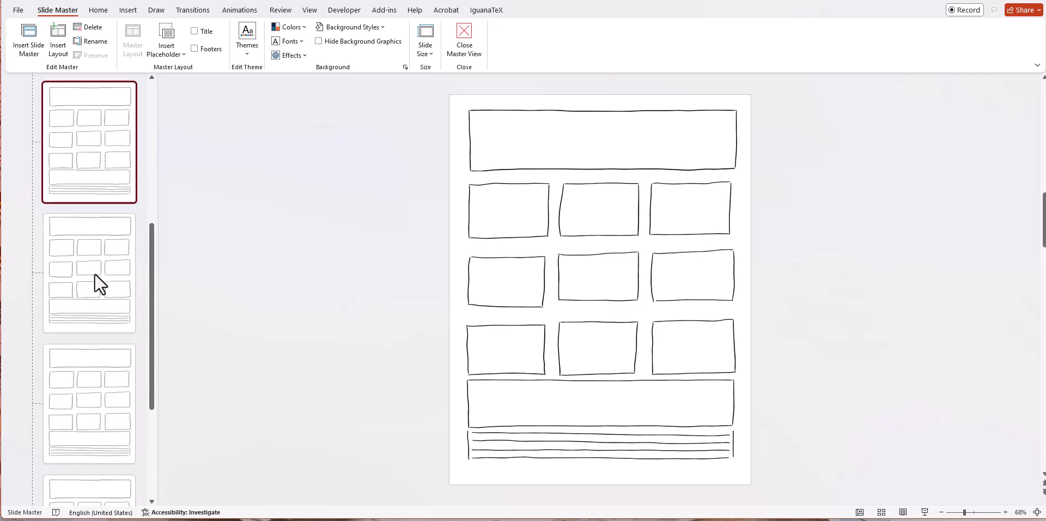
{"action": "right_click", "coordinate": [97, 187]}
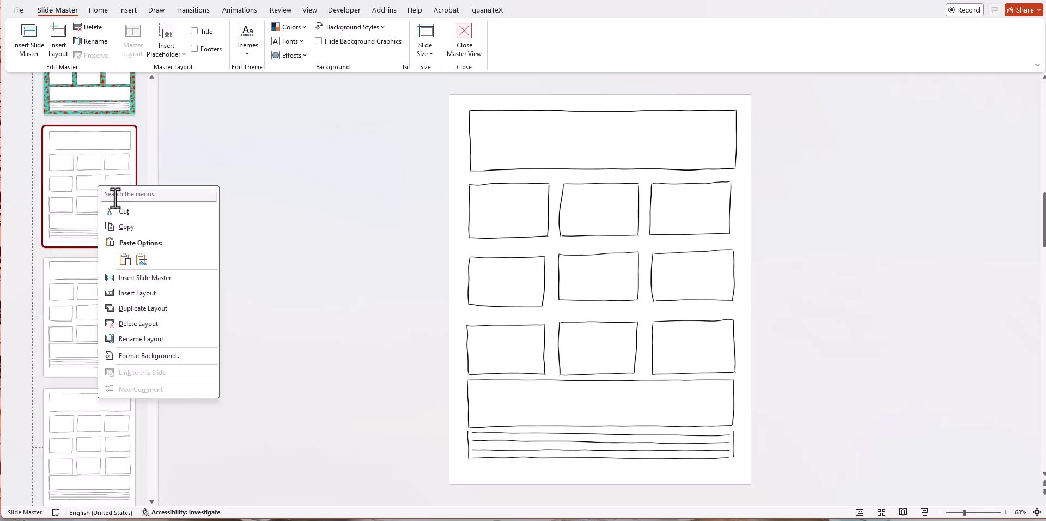
{"action": "left_click", "coordinate": [163, 309]}
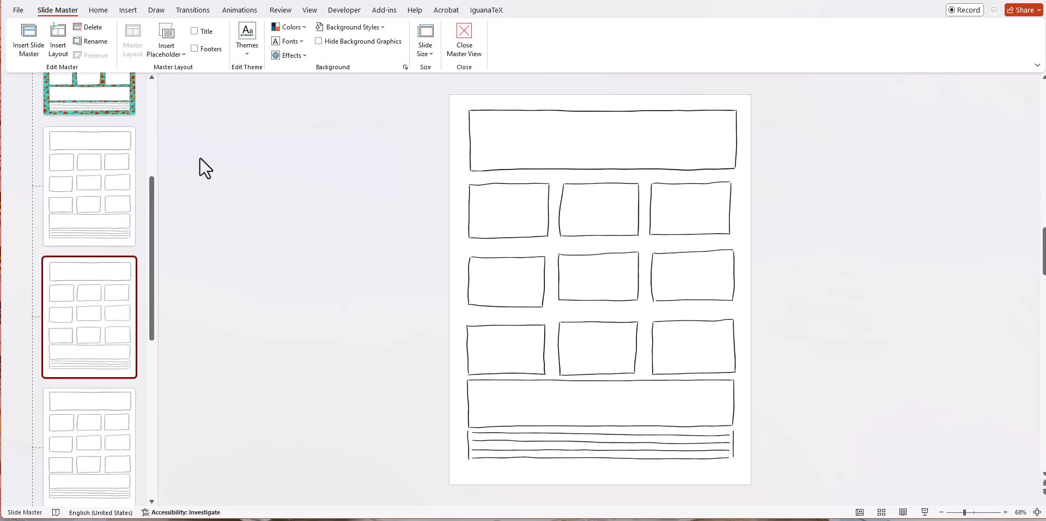
- Go back to the decorated floral layout and close the slide master to view the page
{"action": "scroll", "coordinate": [120, 185], "scroll_direction": "up", "scroll_amount": 3}
{"action": "left_click", "coordinate": [102, 204]}
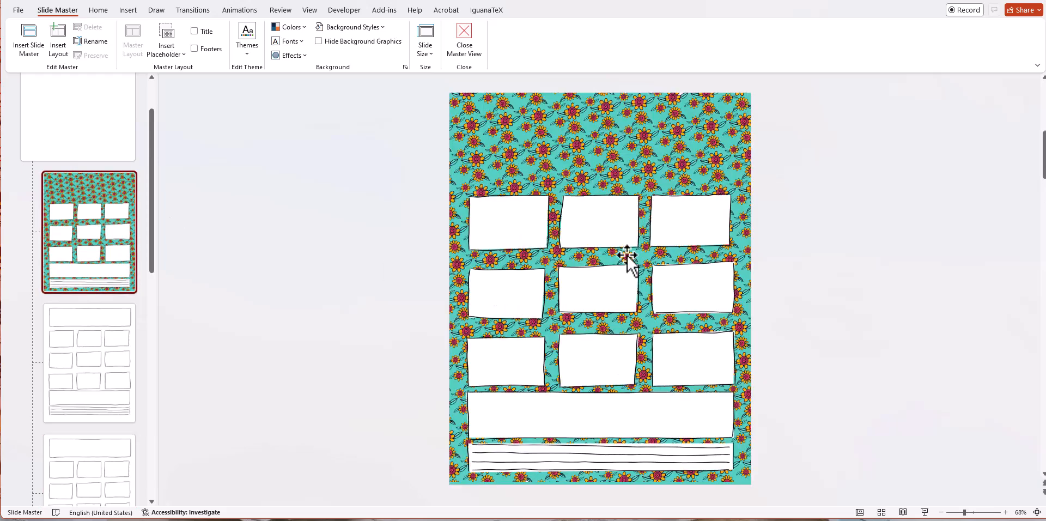
{"action": "left_click", "coordinate": [464, 33]}
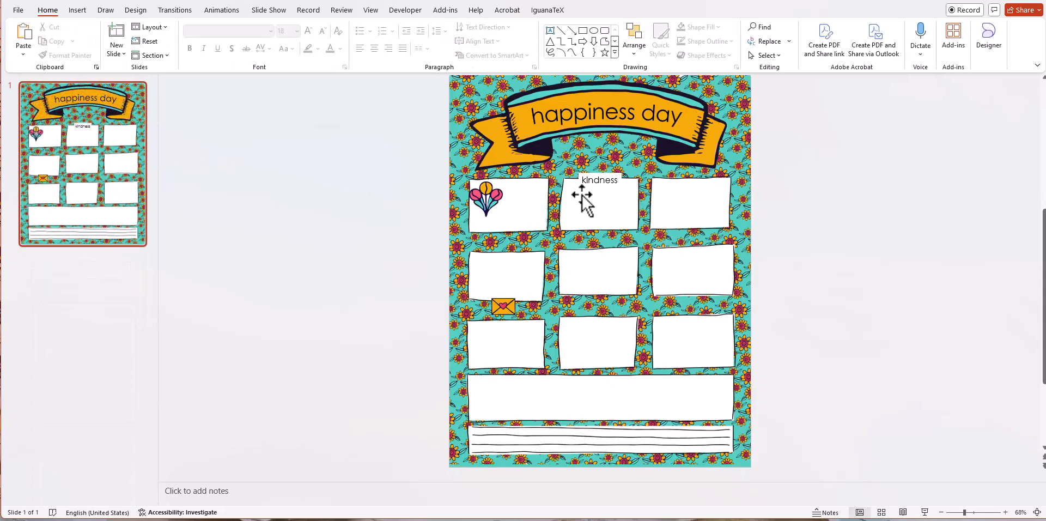
- In the slide master, insert paper 6 from the Sticker Sheet 8-26-24 folder into the undecorated layout below the floral one and move it to the page's upper edge
{"action": "left_click", "coordinate": [371, 11]}
{"action": "left_click", "coordinate": [157, 41]}
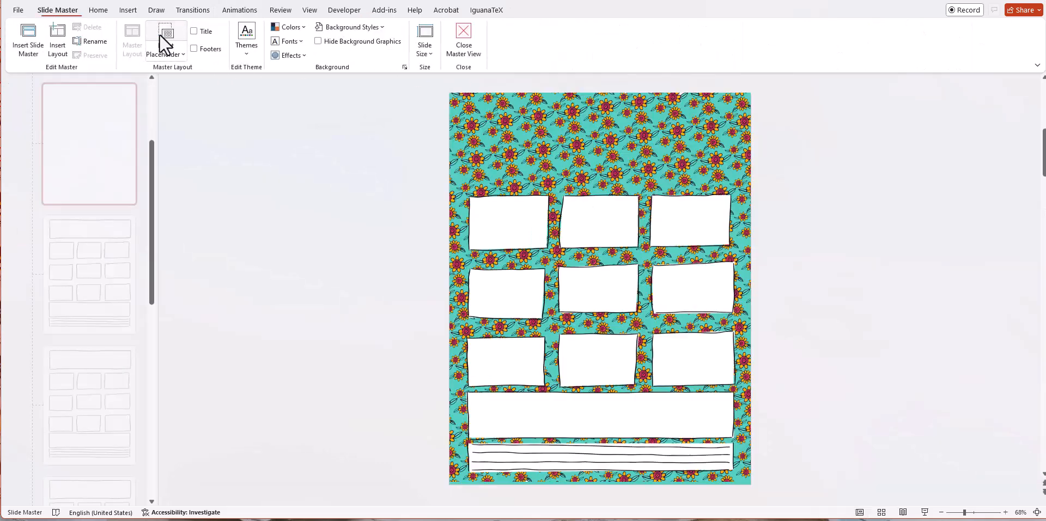
{"action": "left_click", "coordinate": [73, 224]}
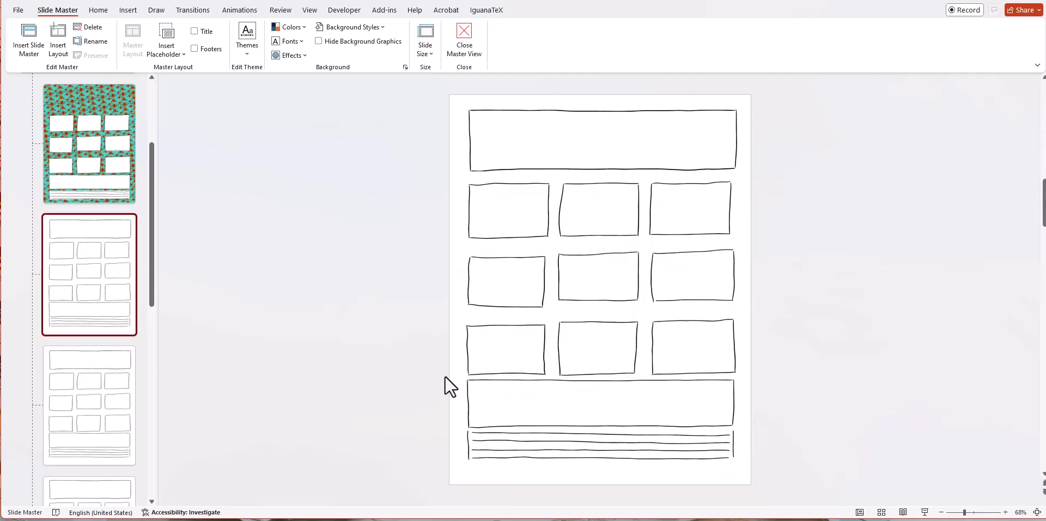
{"action": "mouse_move", "coordinate": [414, 519]}
{"action": "left_click", "coordinate": [414, 499]}
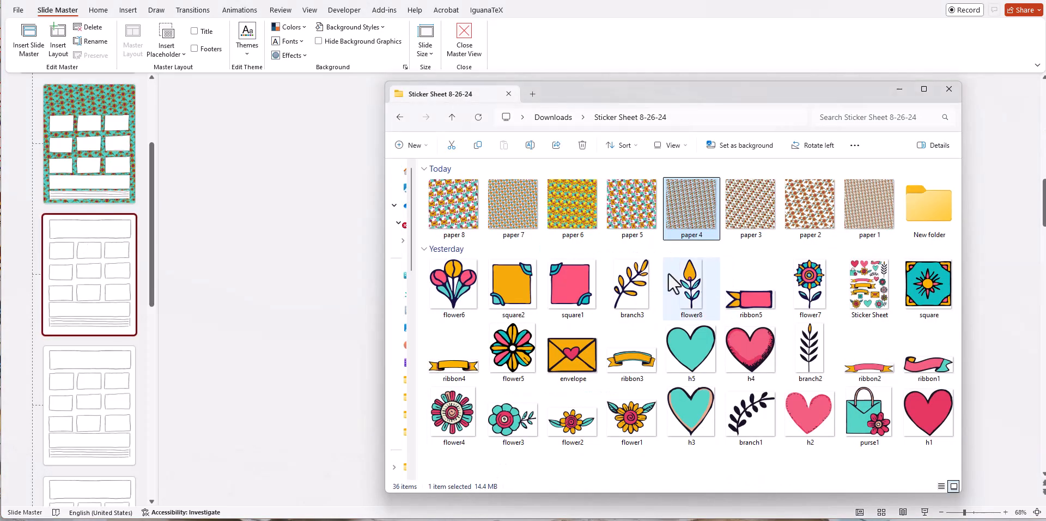
{"action": "left_click_drag", "start_coordinate": [563, 209], "coordinate": [309, 197]}
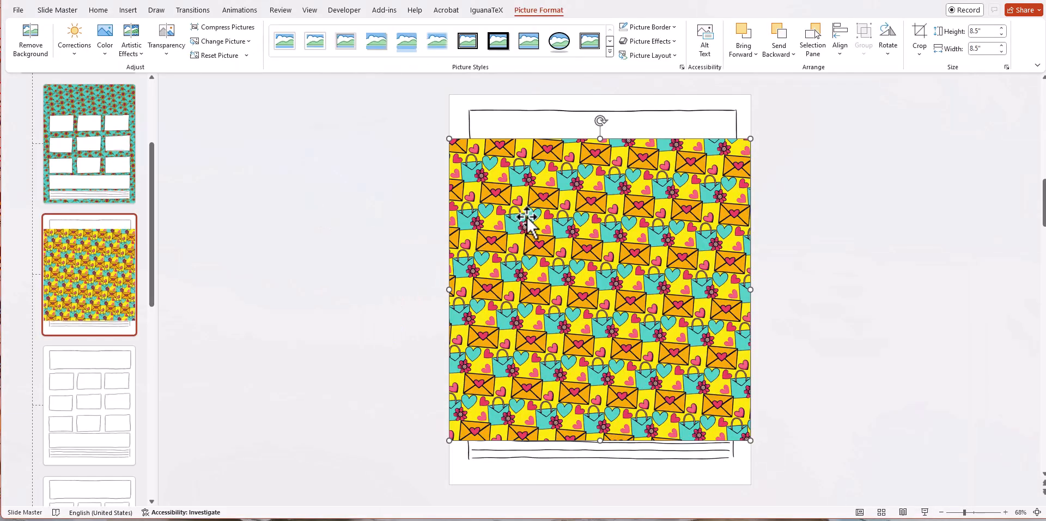
{"action": "left_click_drag", "start_coordinate": [526, 217], "coordinate": [530, 171]}
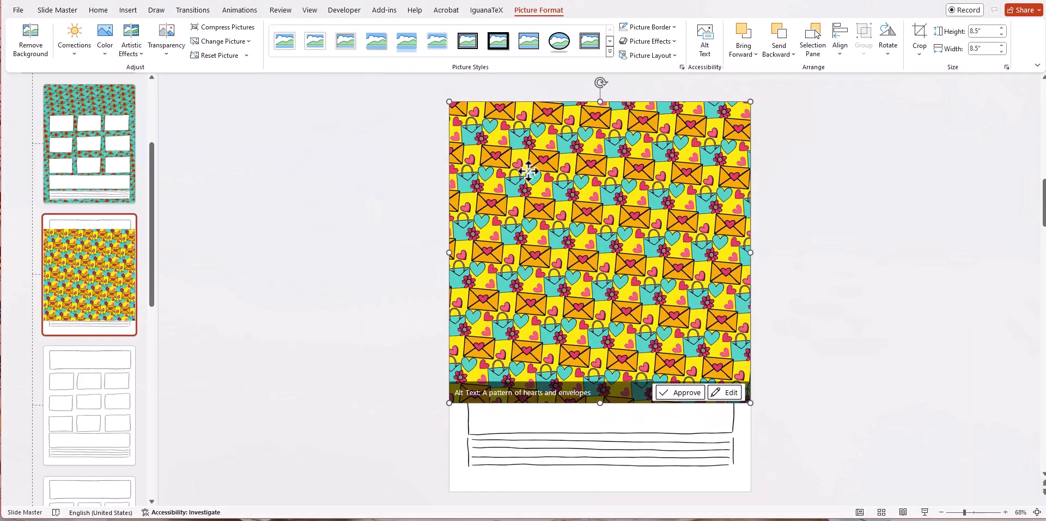
- Enlarge the yellow heart-and-envelope paper to 11 inches square and crop its right side to the 8.5-inch page width
{"action": "left_click", "coordinate": [747, 402]}
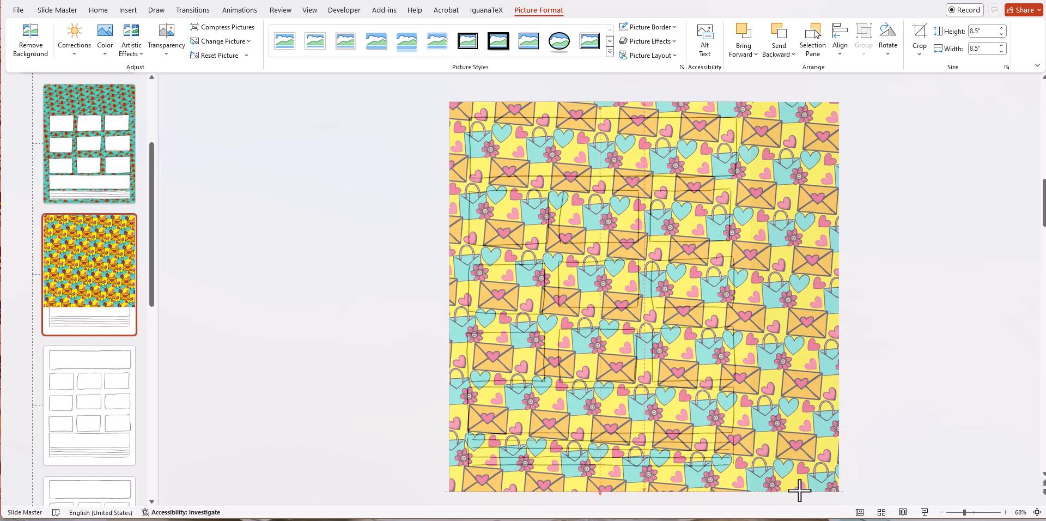
{"action": "left_click", "coordinate": [919, 47]}
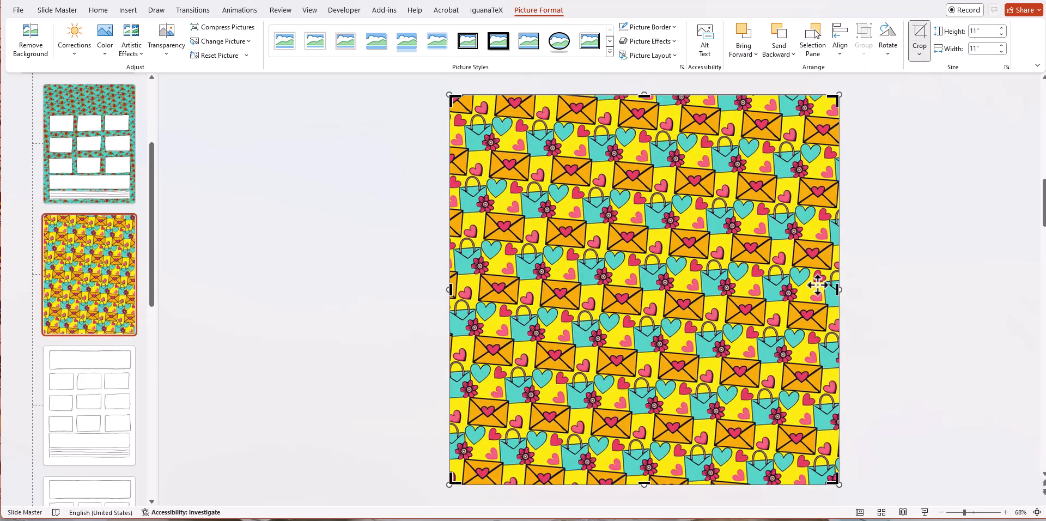
{"action": "left_click_drag", "start_coordinate": [840, 290], "coordinate": [751, 276]}
{"action": "left_click", "coordinate": [928, 303]}
- Send the yellow envelope paper behind the box template and move the template aside to expose part of the paper
{"action": "right_click", "coordinate": [590, 219]}
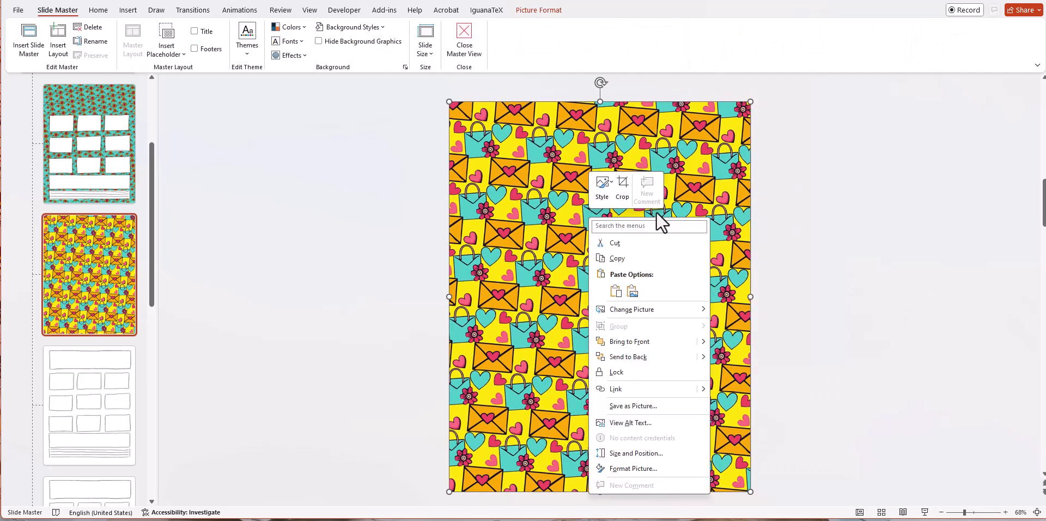
{"action": "left_click", "coordinate": [697, 357]}
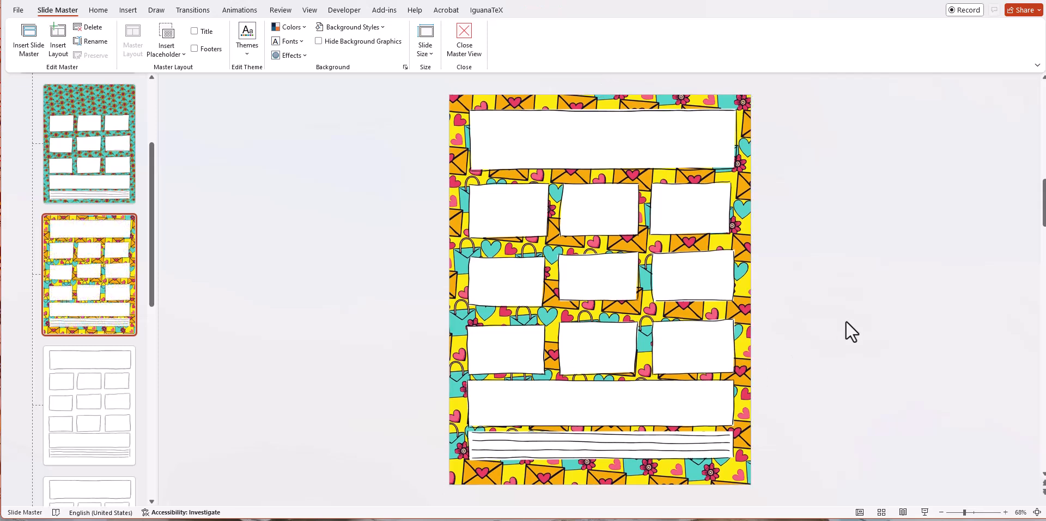
{"action": "left_click_drag", "start_coordinate": [443, 175], "coordinate": [450, 178]}
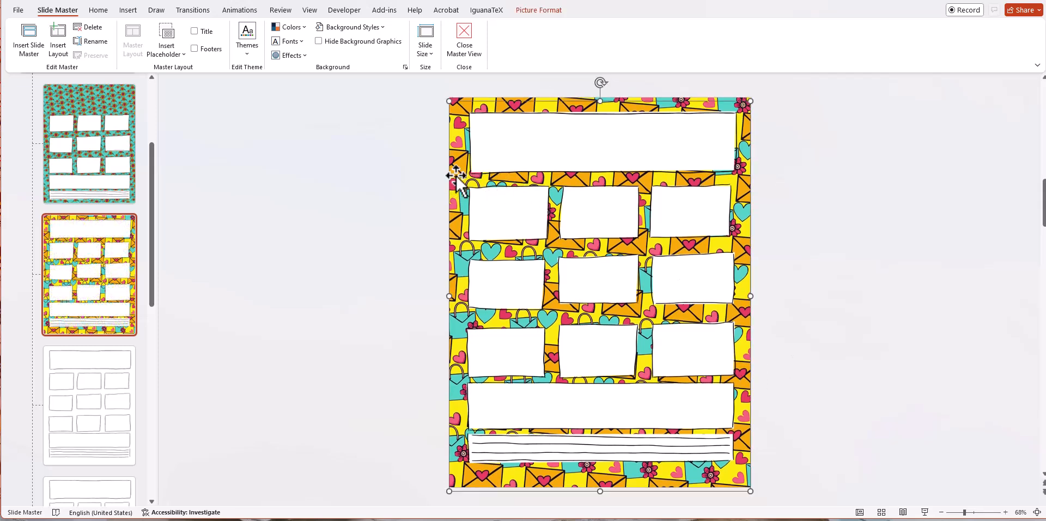
{"action": "left_click_drag", "start_coordinate": [700, 140], "coordinate": [813, 140]}
- Lighten the yellow envelope paper by applying a picture transparency preset
{"action": "left_click", "coordinate": [499, 163]}
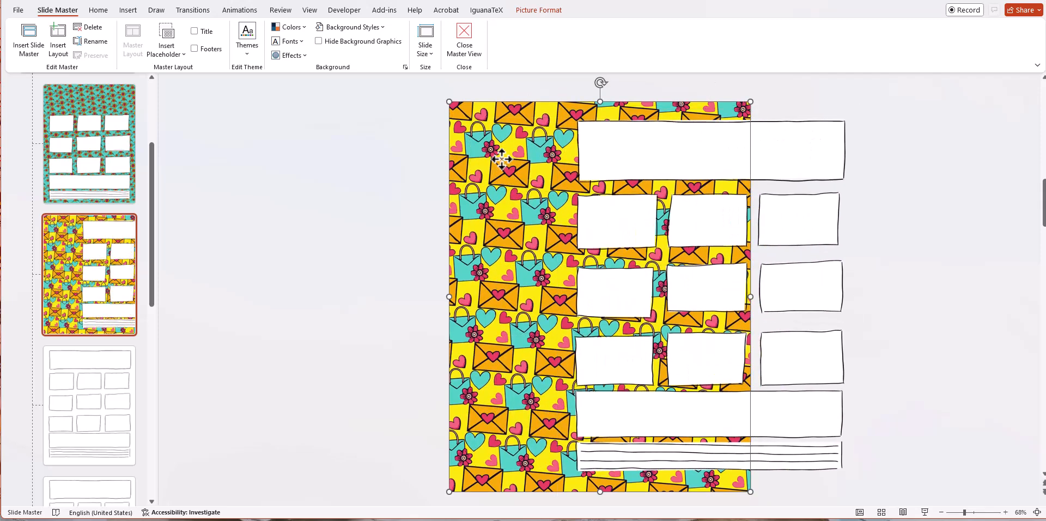
{"action": "left_click", "coordinate": [534, 14]}
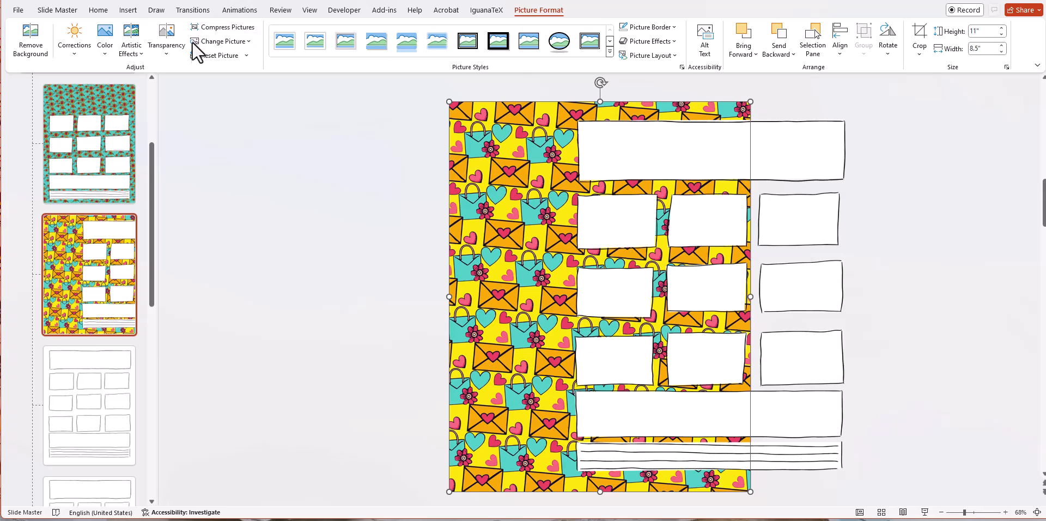
{"action": "left_click", "coordinate": [166, 50]}
{"action": "left_click", "coordinate": [239, 84]}
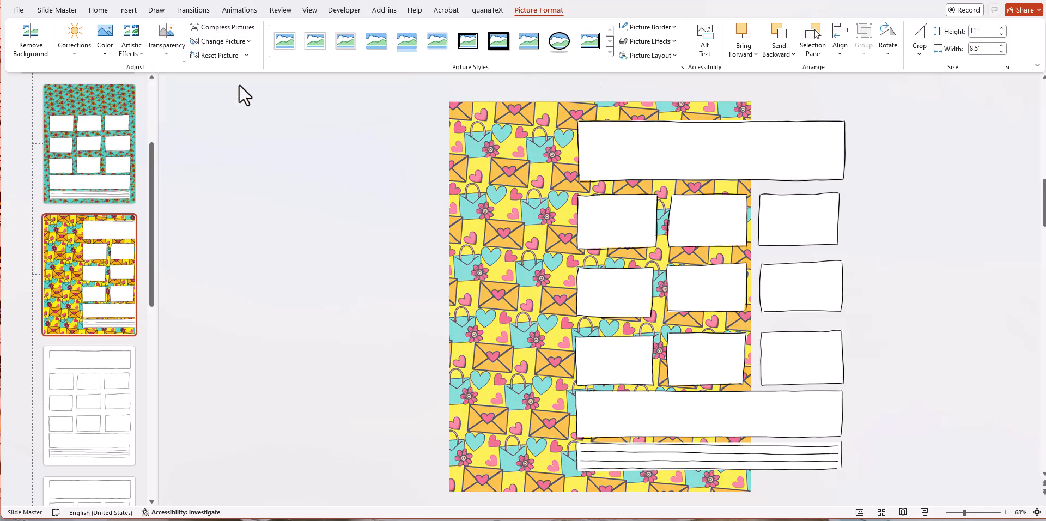
- Move the box template back over the yellow envelope paper and centre it horizontally on the page
{"action": "left_click_drag", "start_coordinate": [632, 158], "coordinate": [531, 158]}
{"action": "left_click", "coordinate": [841, 41]}
{"action": "left_click", "coordinate": [847, 88]}
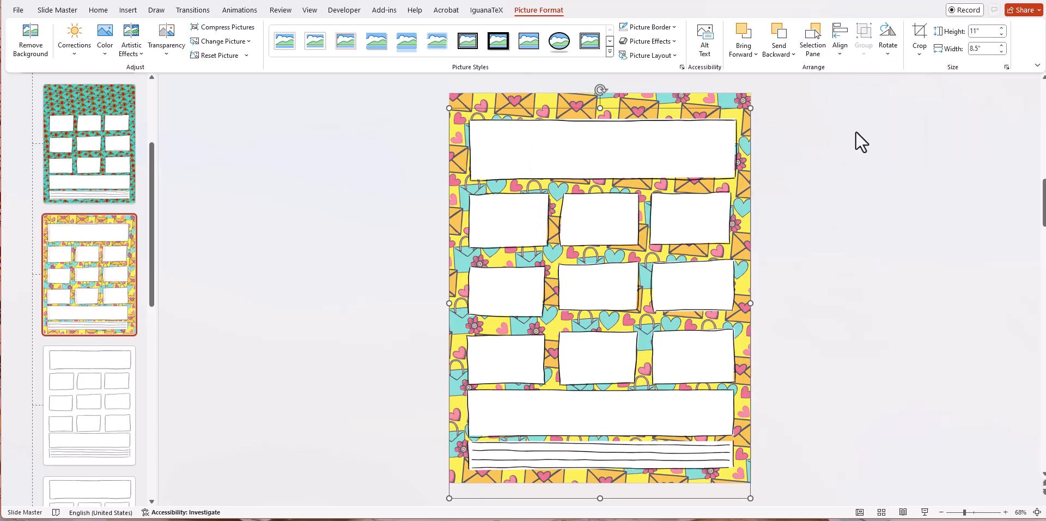
{"action": "key", "text": "Escape"}
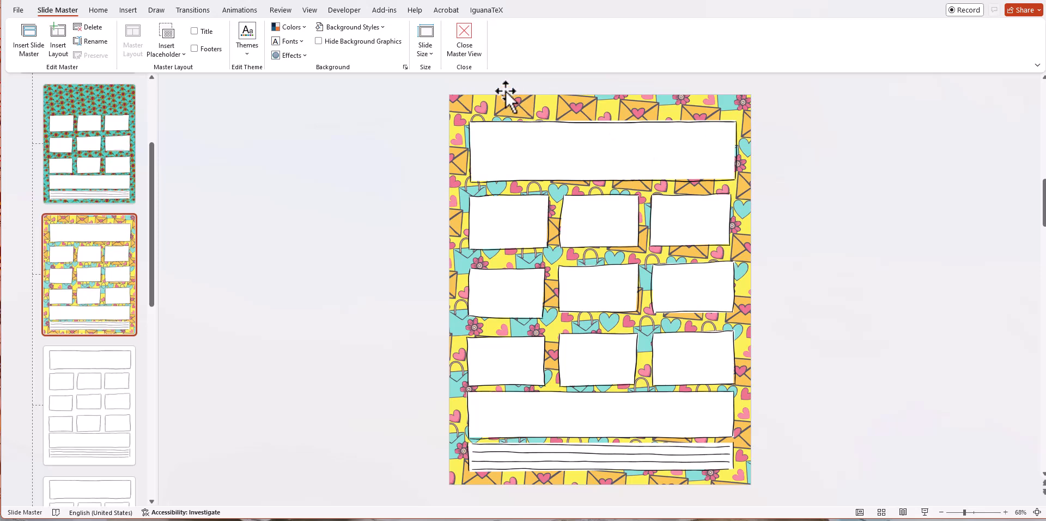
- Close the slide master and add a second page that uses the yellow envelope layout
{"action": "left_click", "coordinate": [466, 50]}
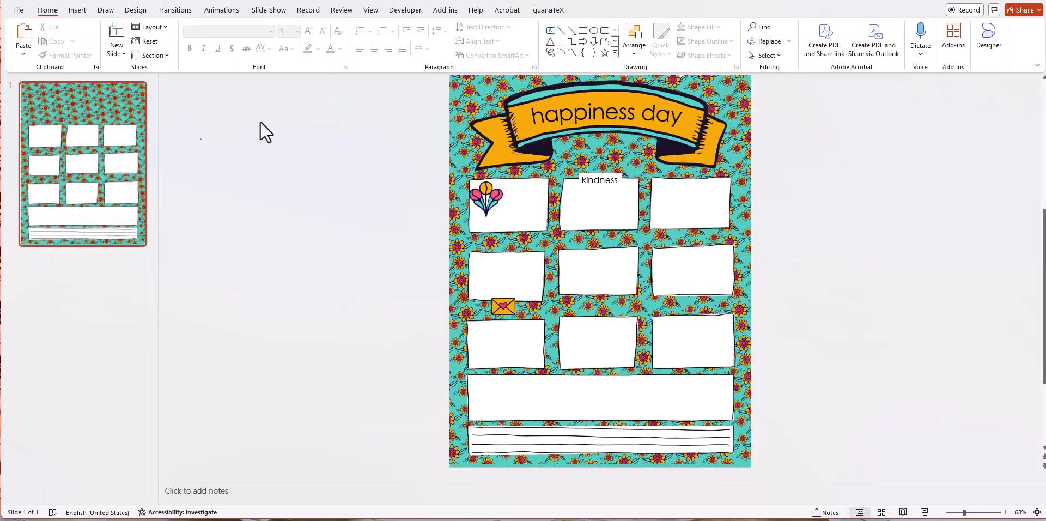
{"action": "left_click", "coordinate": [115, 54]}
{"action": "left_click", "coordinate": [182, 108]}
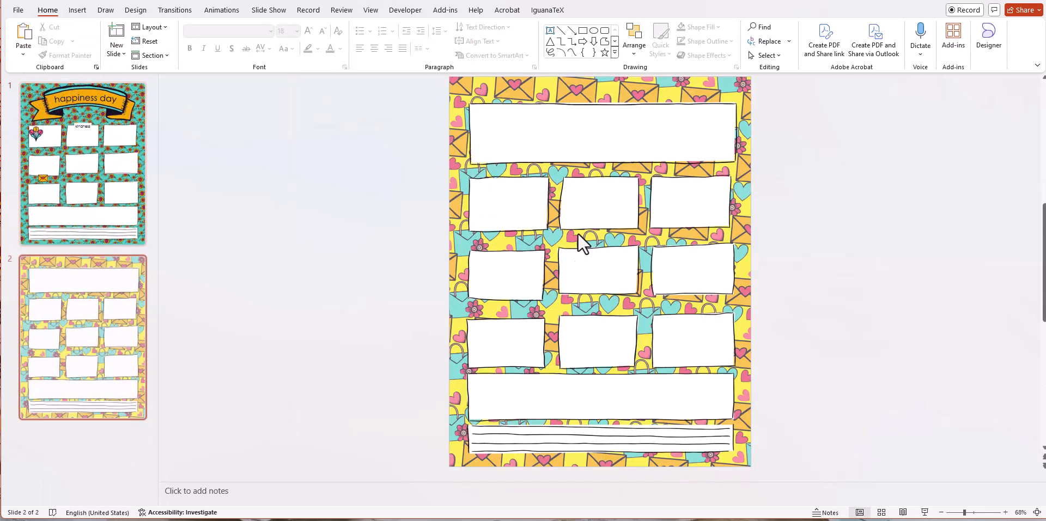
- Try out the ribbon4 sticker from the Sticker Sheet 8-26-24 folder on the second page and delete it again
{"action": "key", "text": "alt+Tab"}
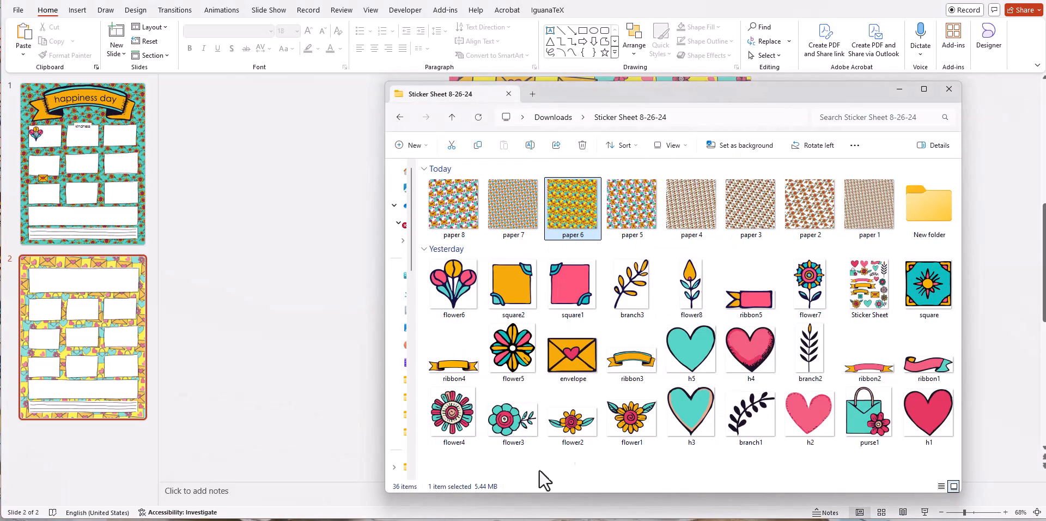
{"action": "left_click_drag", "start_coordinate": [456, 376], "coordinate": [610, 408]}
{"action": "left_click", "coordinate": [928, 320]}
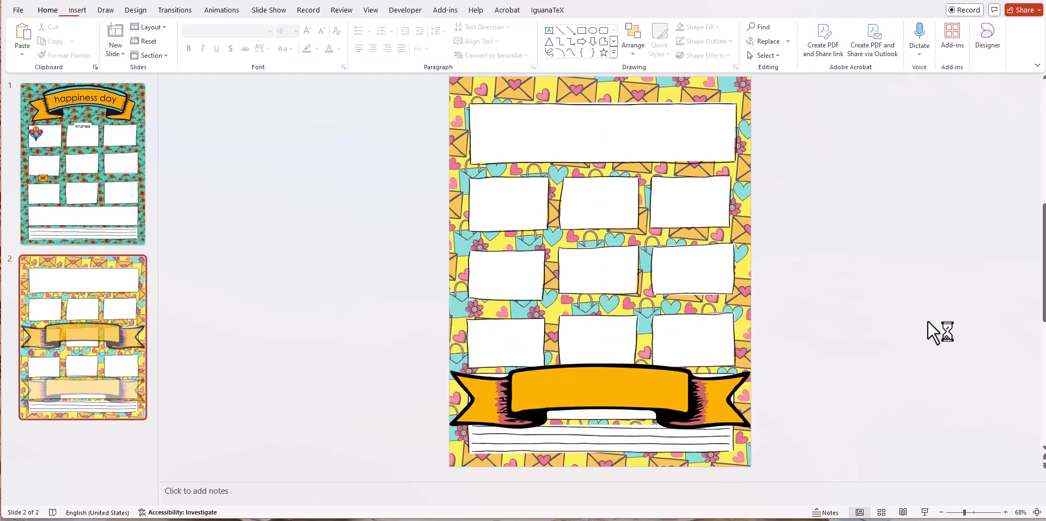
{"action": "left_click", "coordinate": [662, 392]}
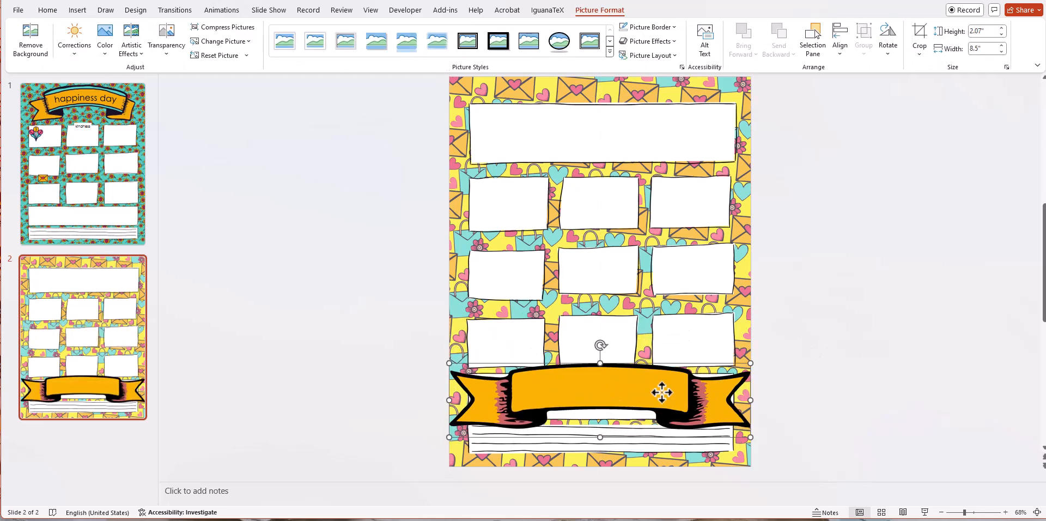
{"action": "key", "text": "Delete"}
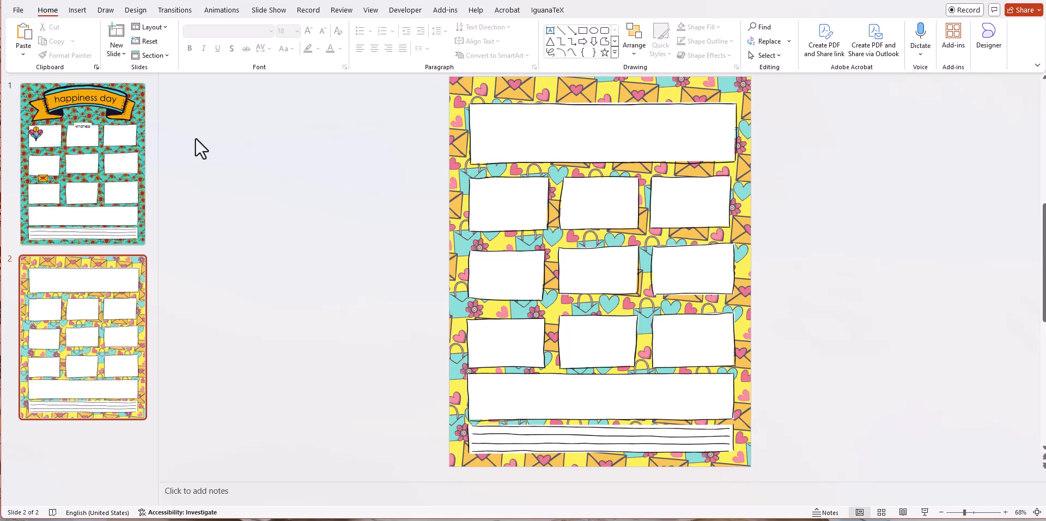
- Reopen the slide master and insert paper 7 from the Sticker Sheet 8-26-24 folder into the undecorated layout below the yellow one
{"action": "left_click", "coordinate": [377, 11]}
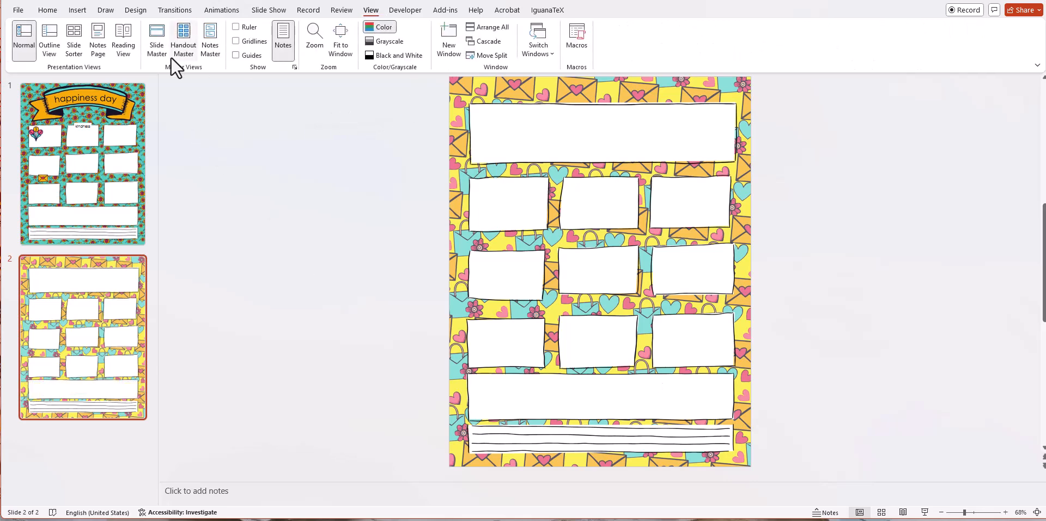
{"action": "left_click", "coordinate": [160, 44]}
{"action": "left_click", "coordinate": [71, 248]}
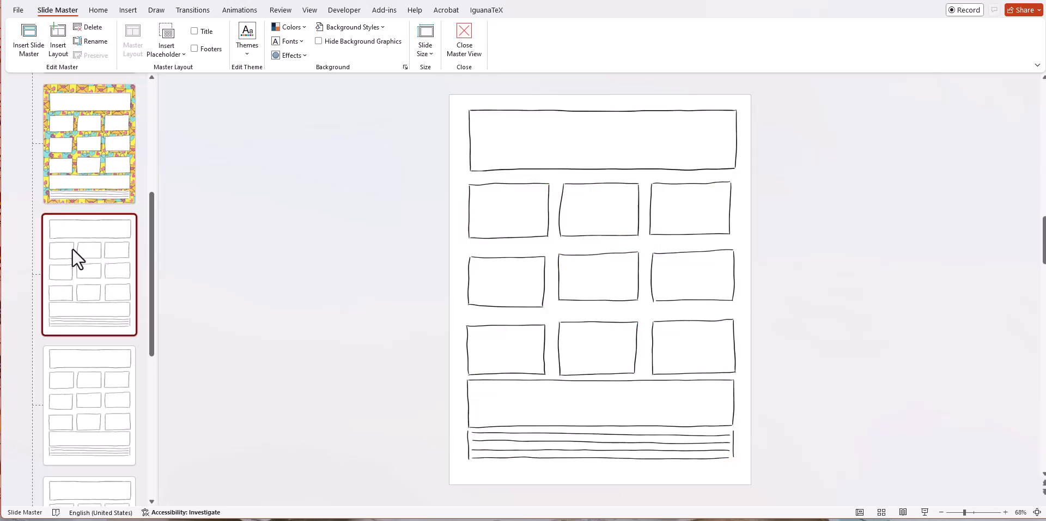
{"action": "key", "text": "alt+Tab"}
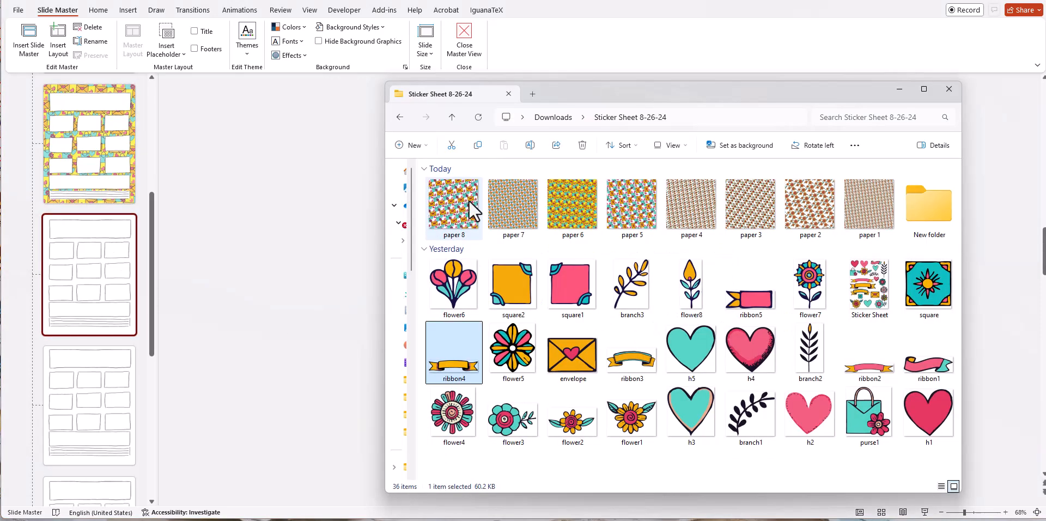
{"action": "left_click_drag", "start_coordinate": [515, 201], "coordinate": [694, 224]}
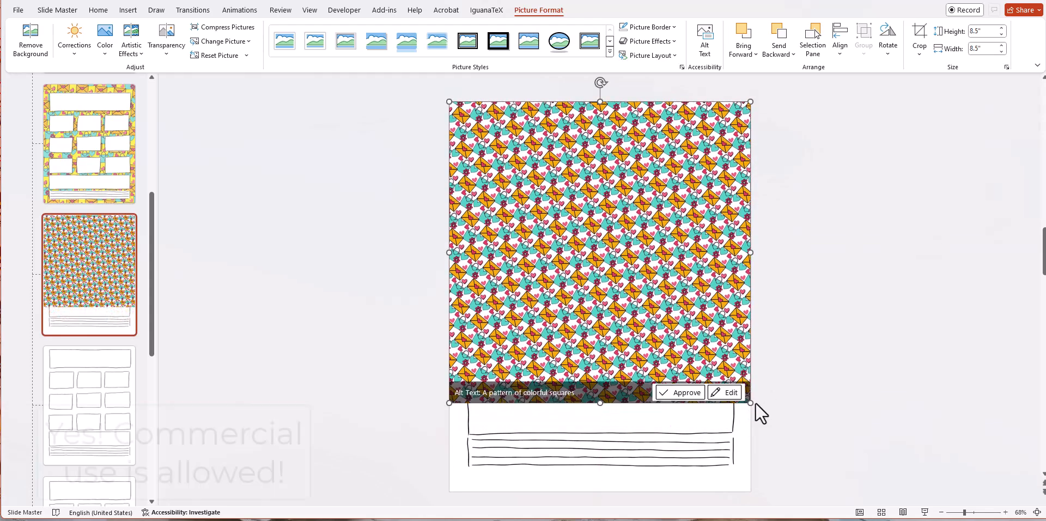
- Enlarge the inserted paper 7 to 11 inches square and crop its right side to the 8.5-inch page width
{"action": "left_click_drag", "start_coordinate": [752, 404], "coordinate": [796, 493]}
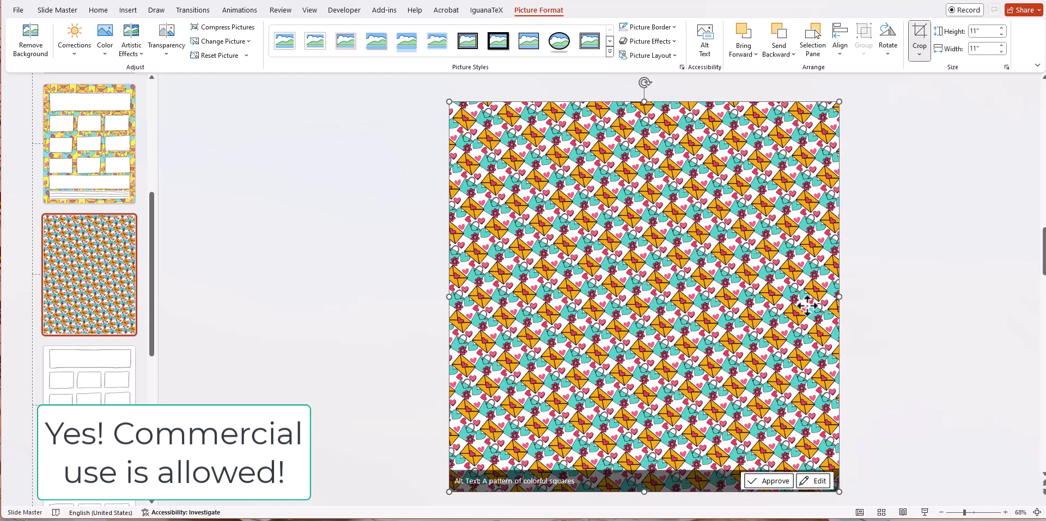
{"action": "left_click_drag", "start_coordinate": [838, 294], "coordinate": [753, 294]}
{"action": "left_click", "coordinate": [819, 318]}
- Send the cropped paper 7 to the back so the box template lies over it
{"action": "left_click", "coordinate": [628, 240]}
{"action": "right_click", "coordinate": [629, 240]}
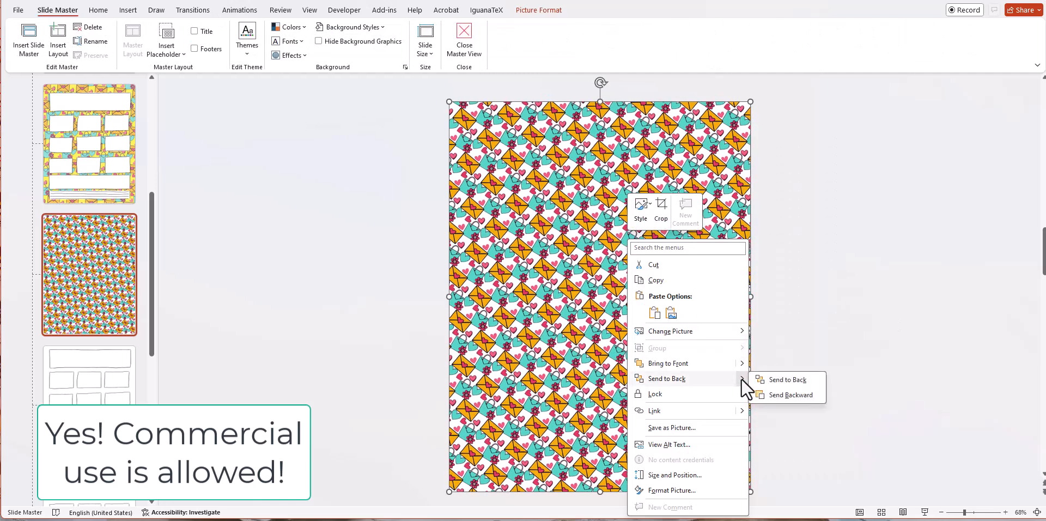
{"action": "left_click", "coordinate": [799, 376]}
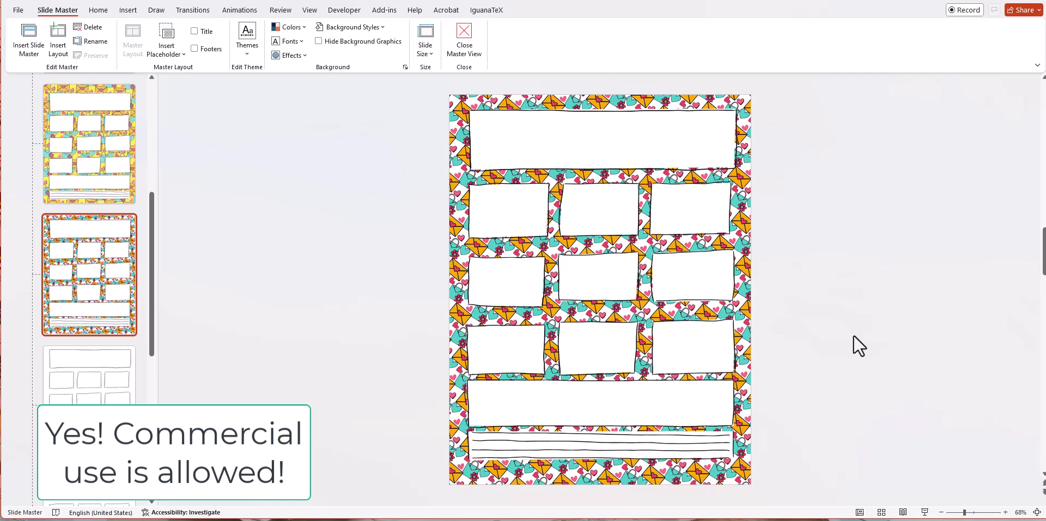
- Recolour the box template over paper 7 with Turquoise, Accent color 4 Dark and leave its transparency at the fully opaque preset
{"action": "left_click", "coordinate": [661, 134]}
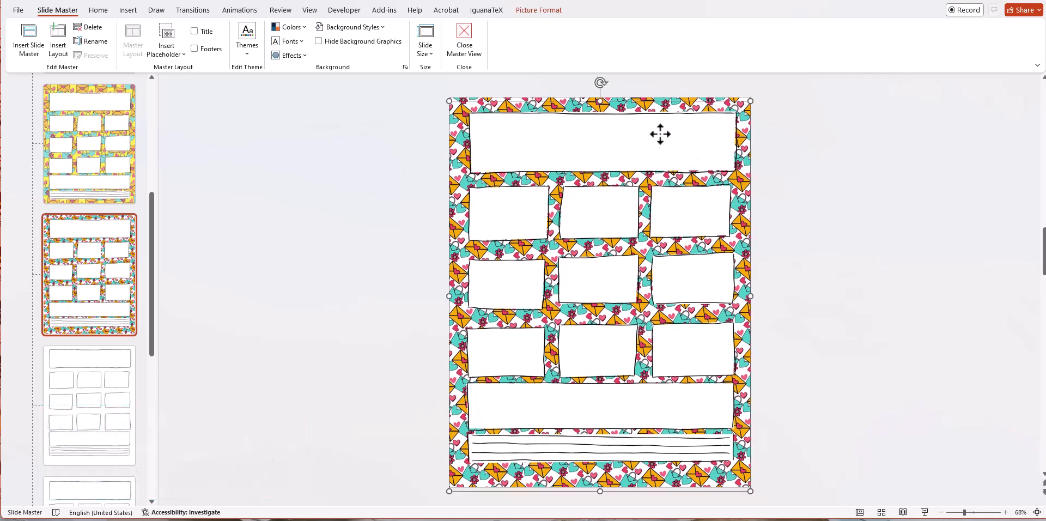
{"action": "mouse_move", "coordinate": [584, 132]}
{"action": "left_mouse_down"}
{"action": "mouse_move", "coordinate": [813, 120]}
{"action": "mouse_move", "coordinate": [572, 130]}
{"action": "left_mouse_up"}
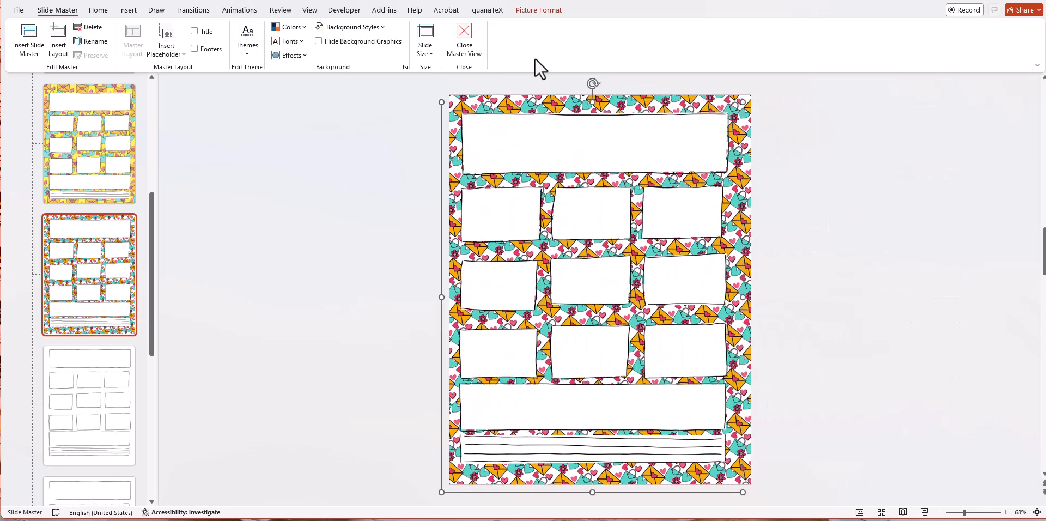
{"action": "left_click", "coordinate": [523, 11]}
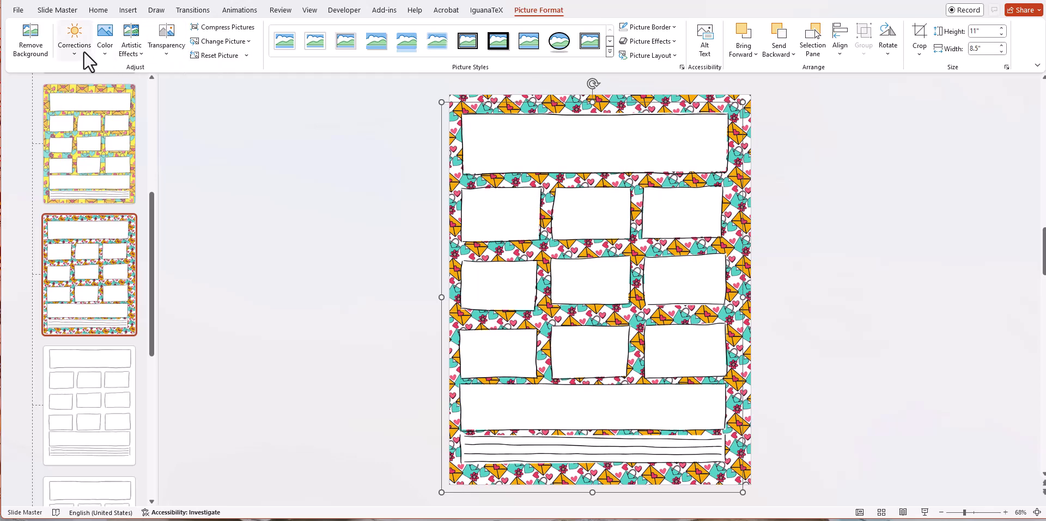
{"action": "left_click", "coordinate": [99, 51]}
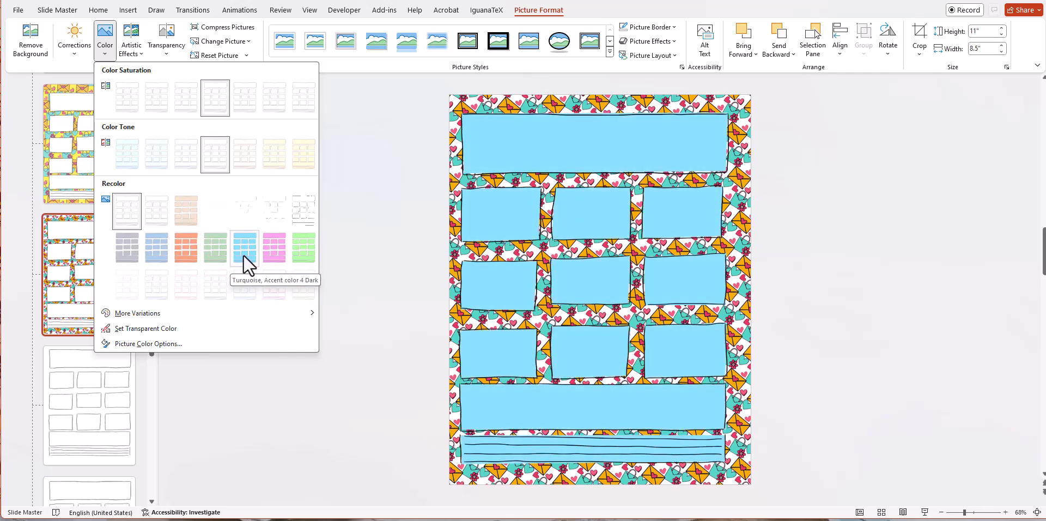
{"action": "left_click", "coordinate": [244, 255]}
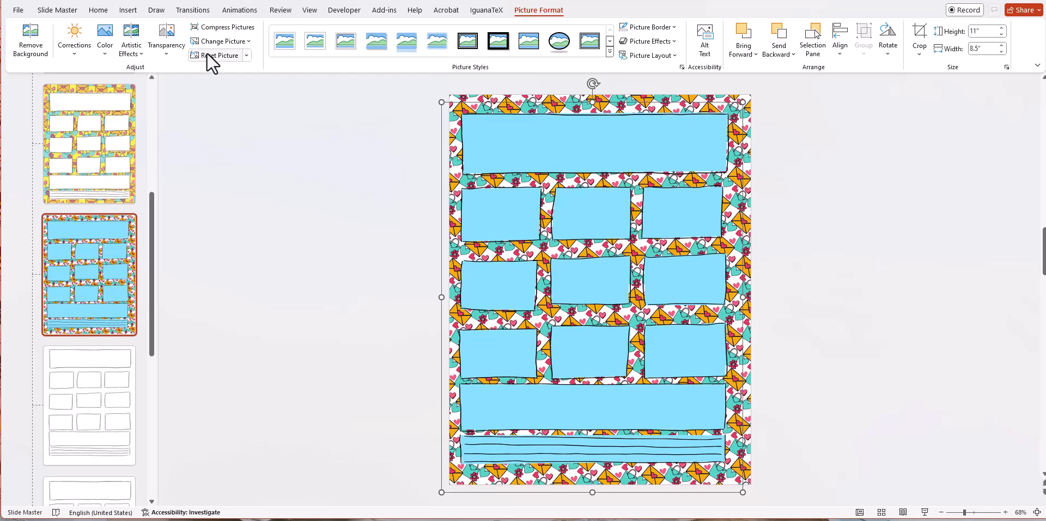
{"action": "left_click", "coordinate": [162, 54]}
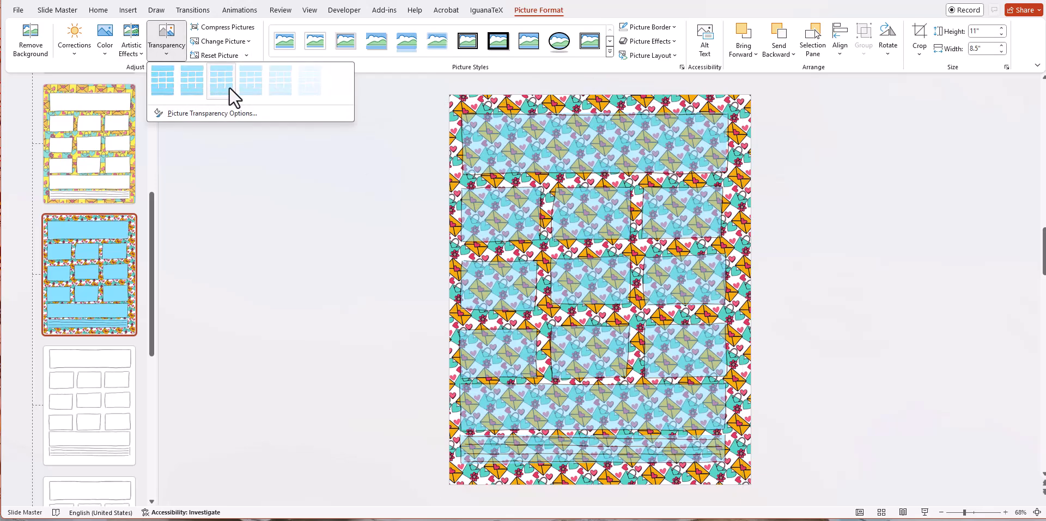
{"action": "left_click", "coordinate": [168, 83]}
- Recolour the box template with the turquoise sampled by eyedropper from the patterned paper
{"action": "left_click", "coordinate": [109, 49]}
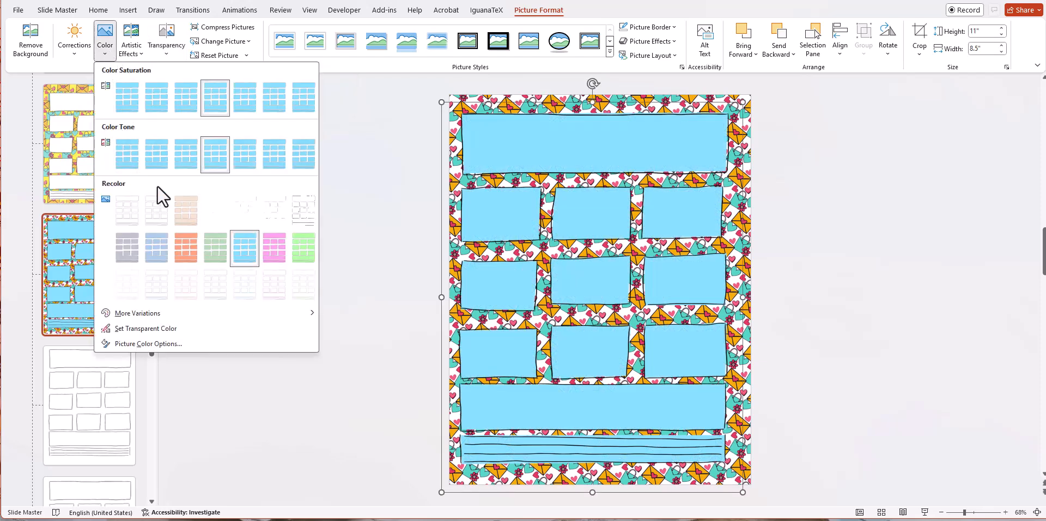
{"action": "mouse_move", "coordinate": [140, 313]}
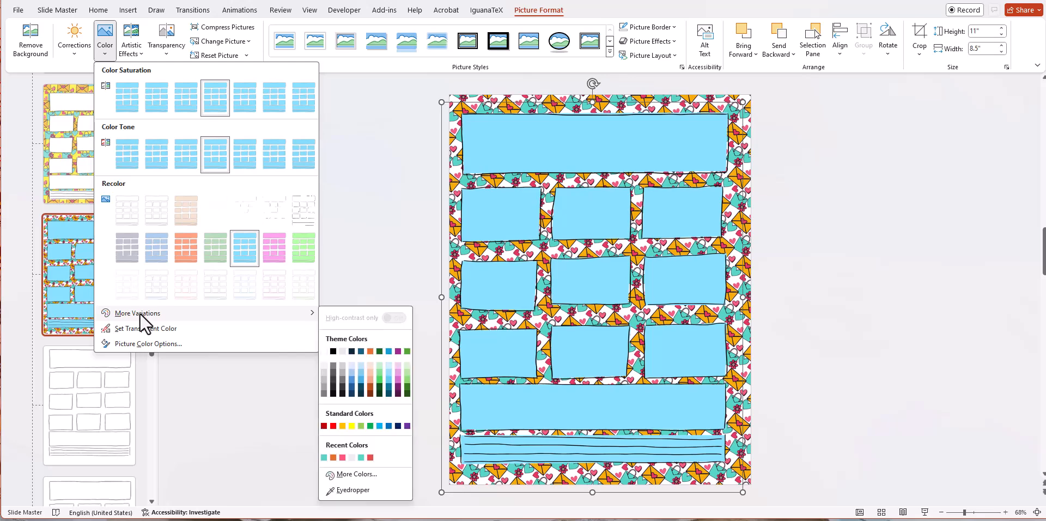
{"action": "left_click", "coordinate": [332, 491]}
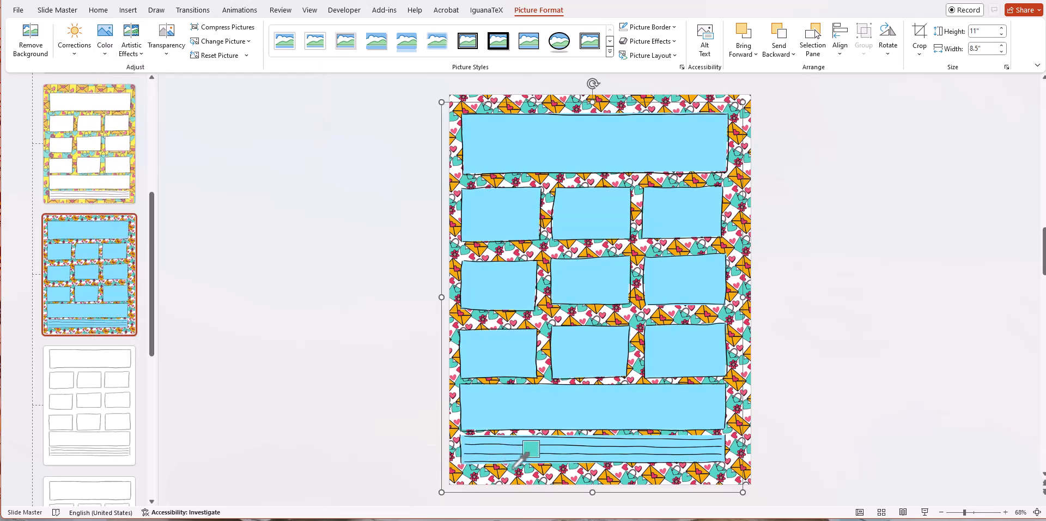
{"action": "left_click", "coordinate": [514, 467]}
{"action": "left_click", "coordinate": [791, 341]}
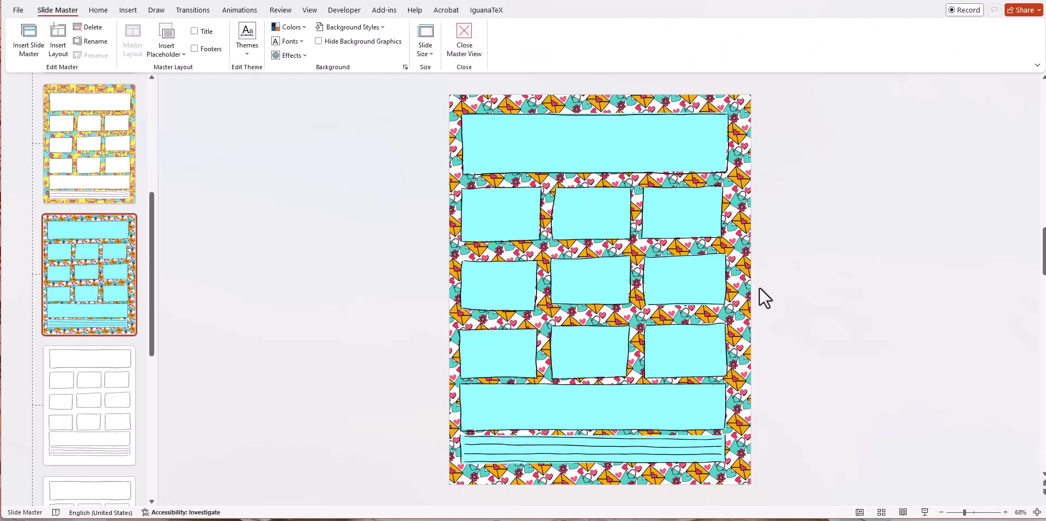
- Centre the turquoise box template horizontally on the page
{"action": "left_click", "coordinate": [668, 228]}
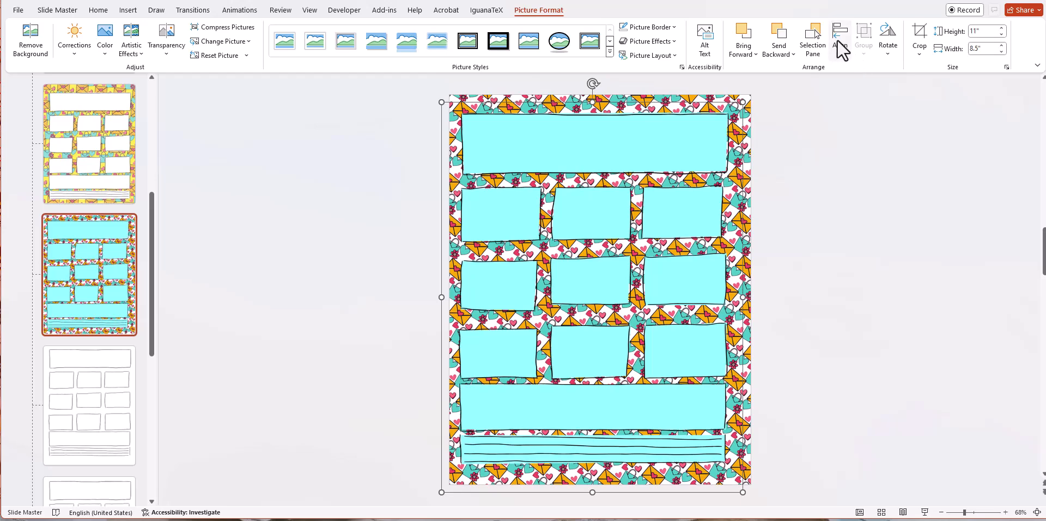
{"action": "left_click", "coordinate": [838, 40]}
{"action": "left_click", "coordinate": [841, 85]}
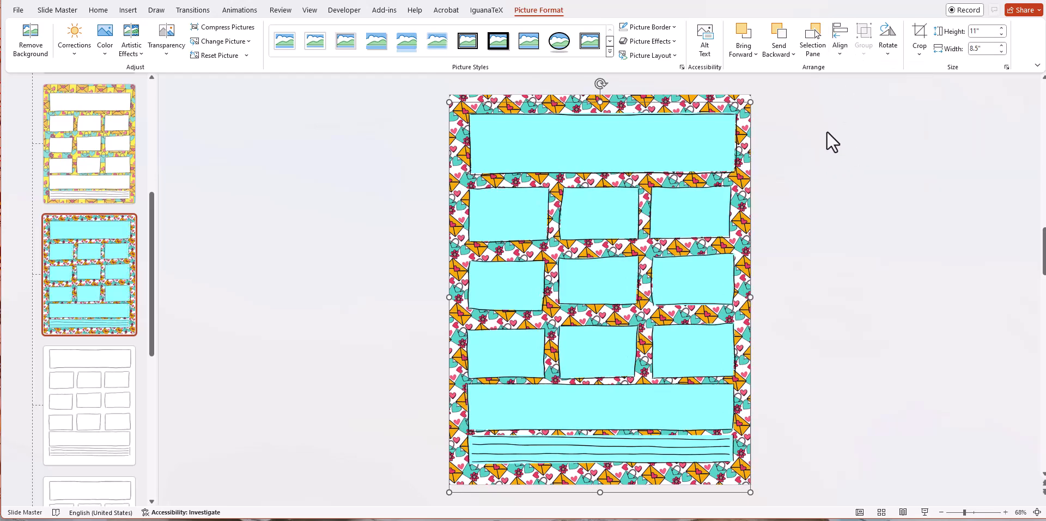
- Leave the slide master and add a third slide using the new turquoise box layout over the envelope-and-hearts paper
{"action": "left_click", "coordinate": [309, 9]}
{"action": "left_click", "coordinate": [156, 40]}
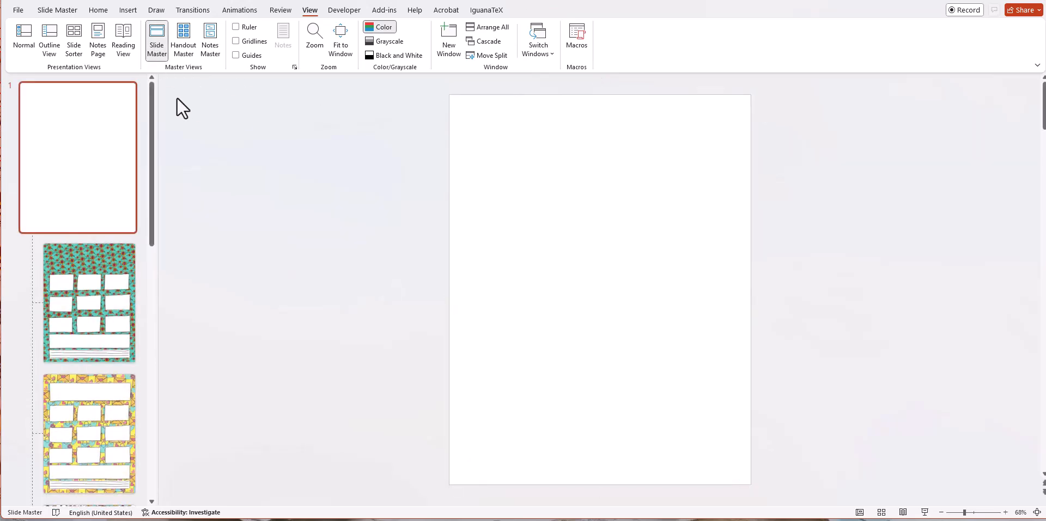
{"action": "left_click", "coordinate": [57, 10]}
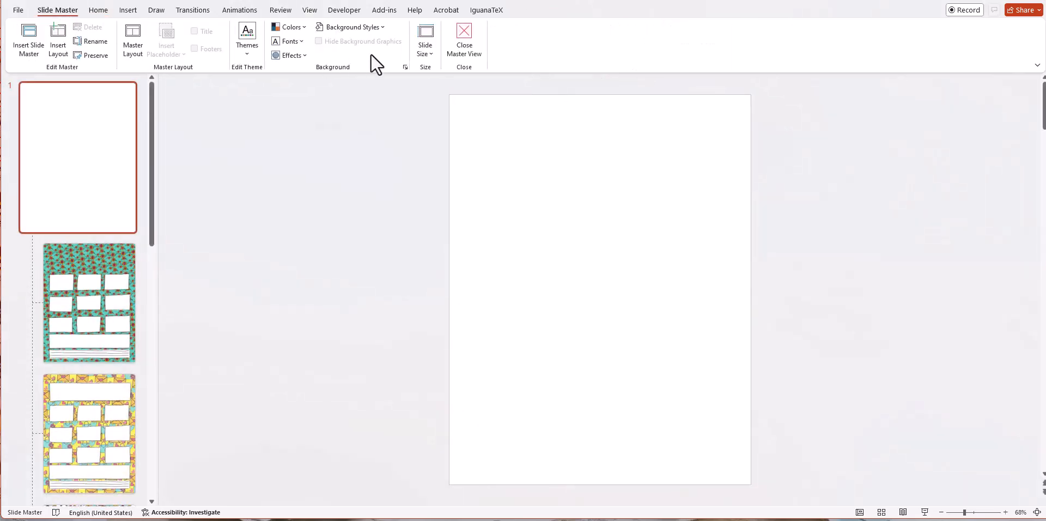
{"action": "left_click", "coordinate": [461, 44]}
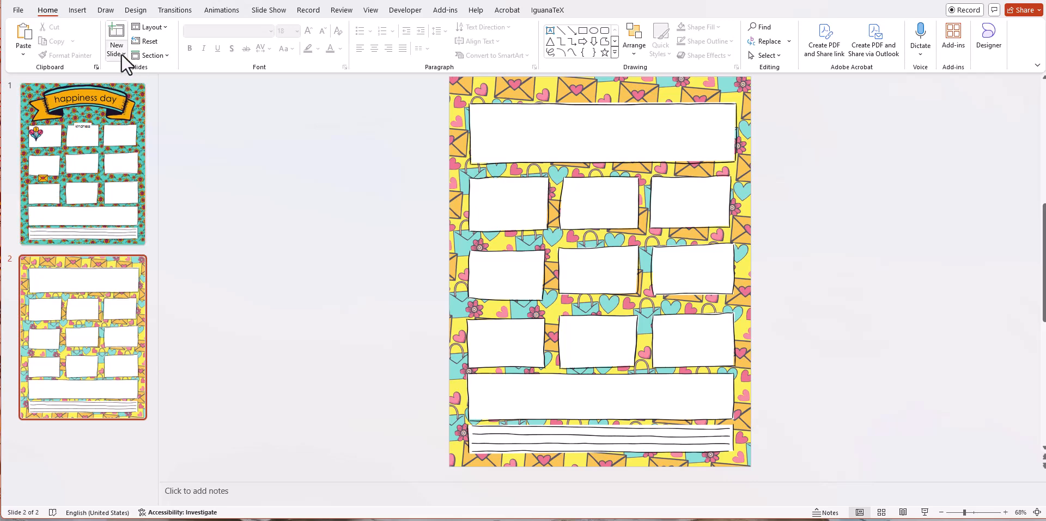
{"action": "left_click", "coordinate": [121, 55]}
{"action": "left_click", "coordinate": [243, 135]}
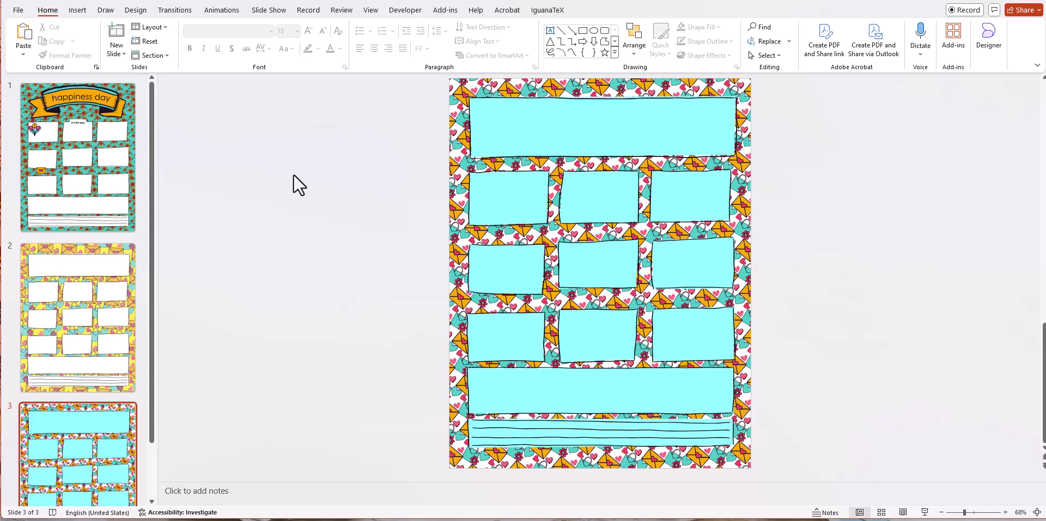
- In the slide master's next plain box layout, move the floral pumpkin background picture aside and send it behind the box template
{"action": "left_click", "coordinate": [371, 11]}
{"action": "left_click", "coordinate": [159, 47]}
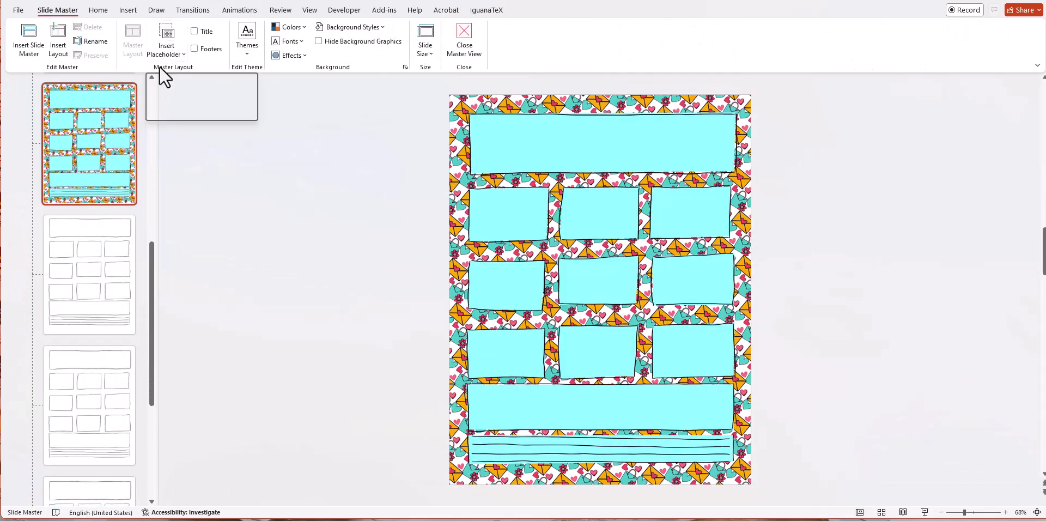
{"action": "left_click", "coordinate": [87, 236]}
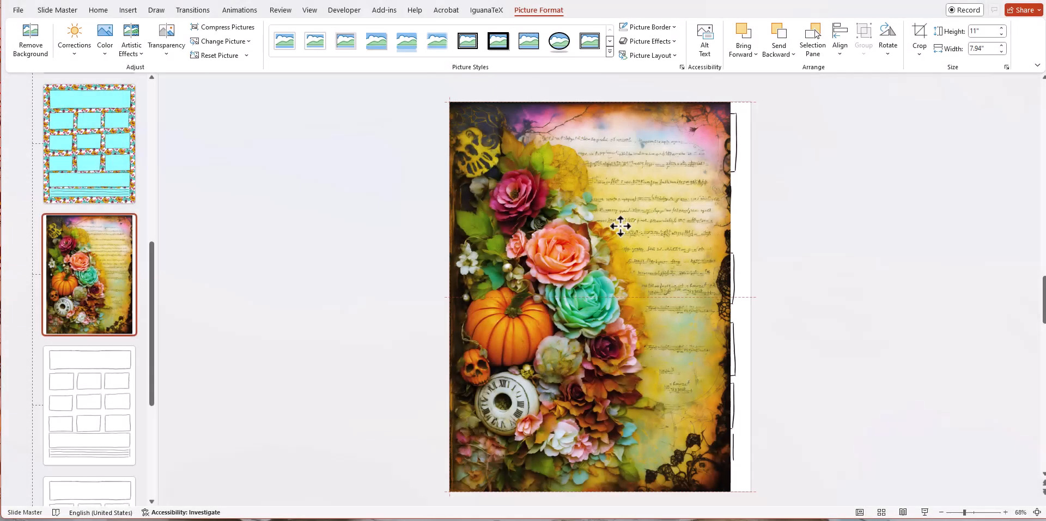
{"action": "left_click_drag", "start_coordinate": [619, 227], "coordinate": [399, 226]}
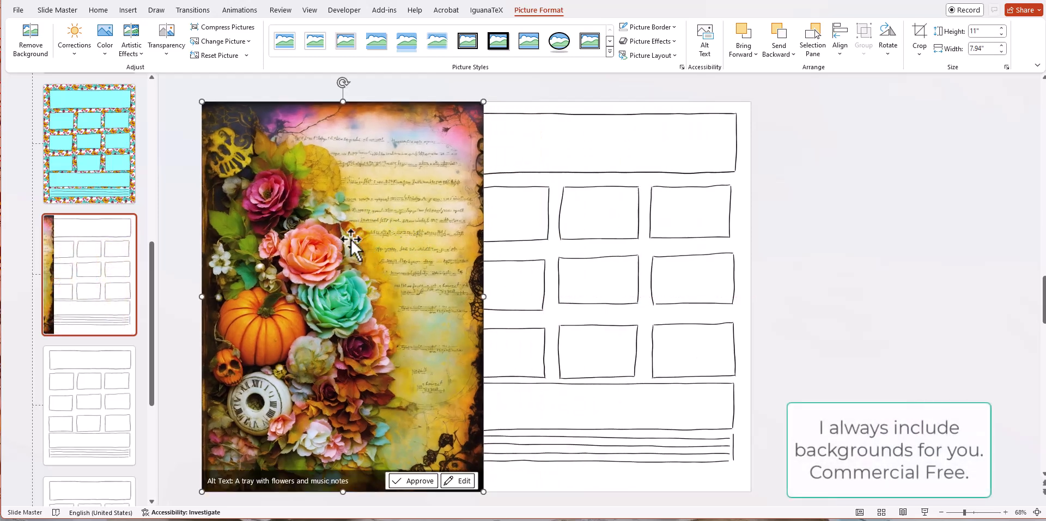
{"action": "right_click", "coordinate": [350, 239]}
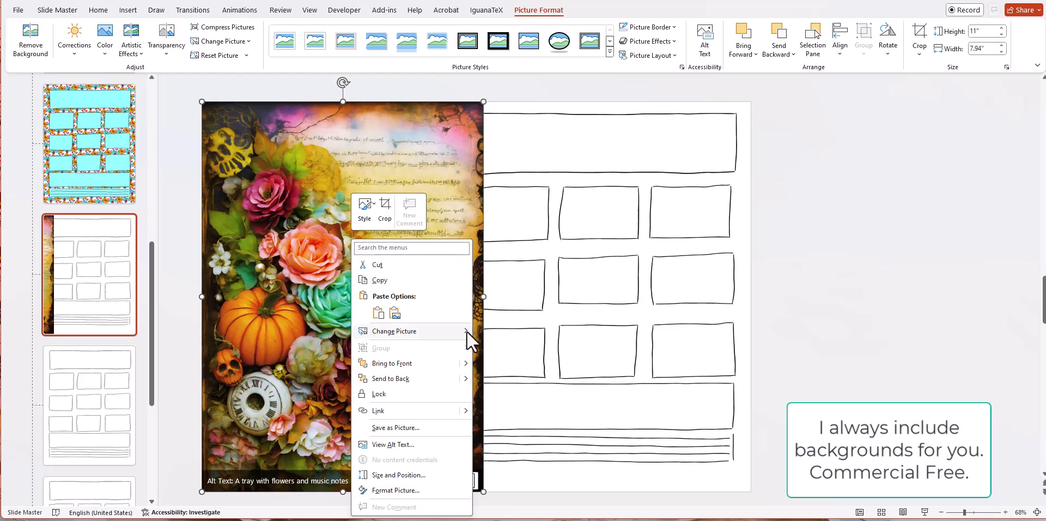
{"action": "mouse_move", "coordinate": [466, 378]}
{"action": "left_click", "coordinate": [497, 380]}
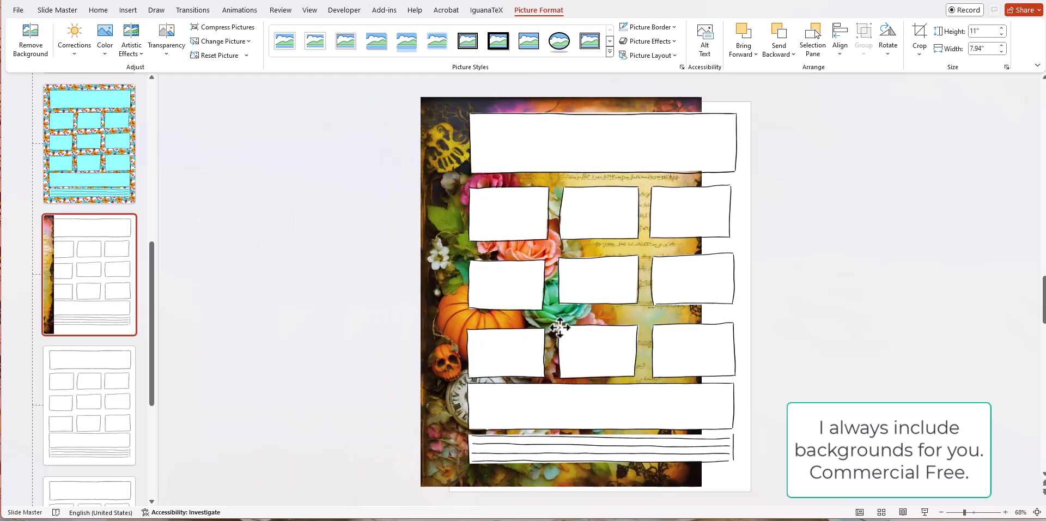